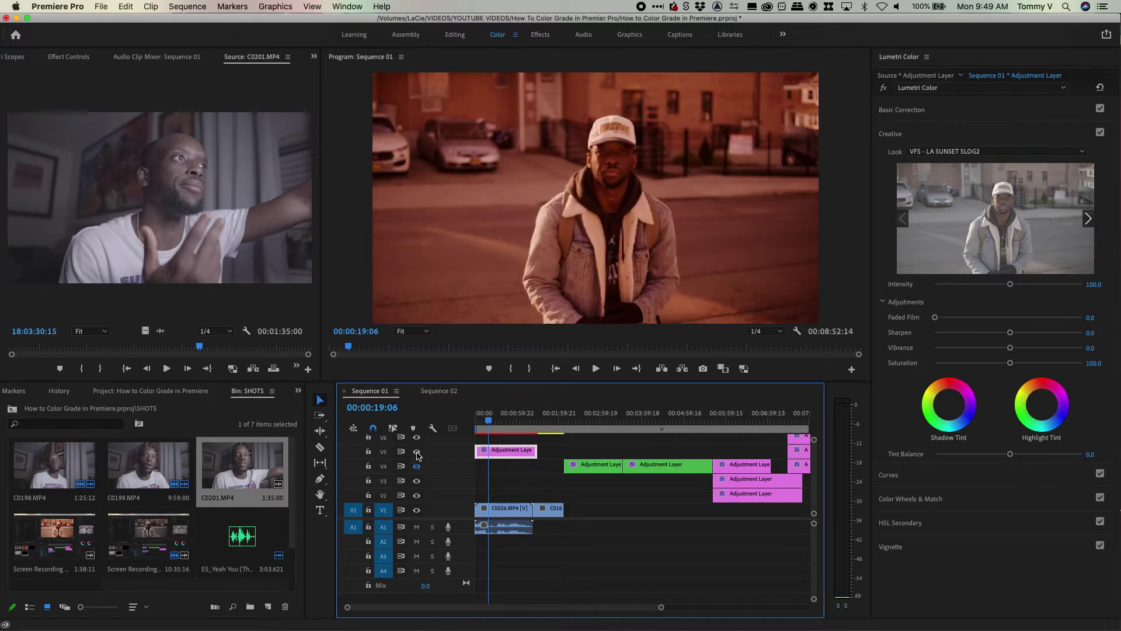
Step: Hide track V5 and move its adjustment layer from above C0026.MP4 to the stacked adjustment layers further along the timeline
click(417, 453)
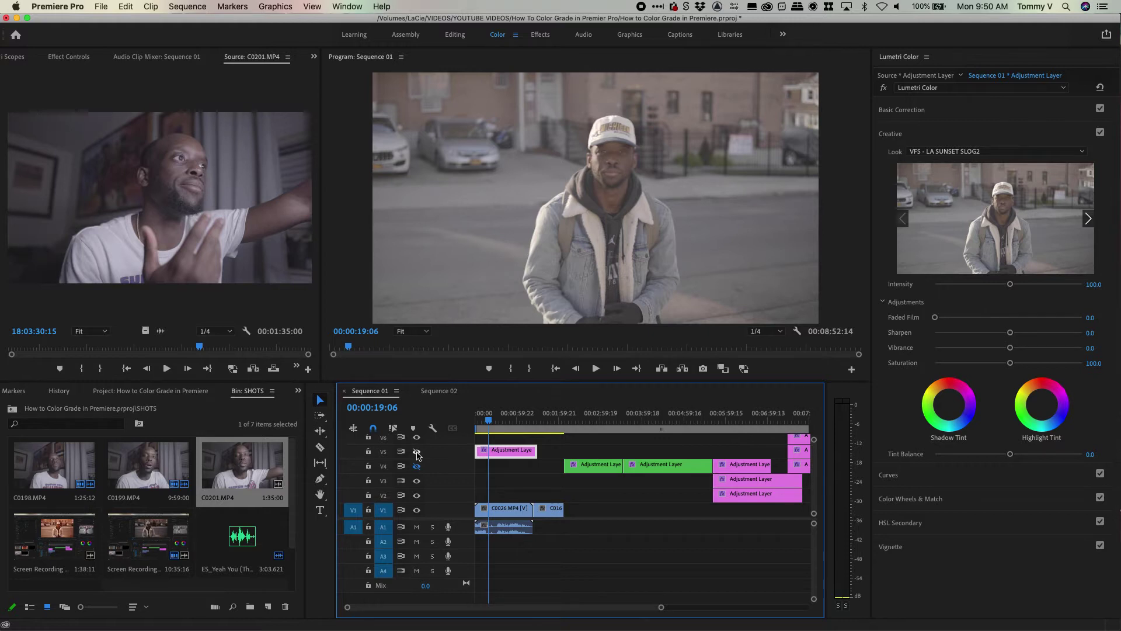
click(417, 453)
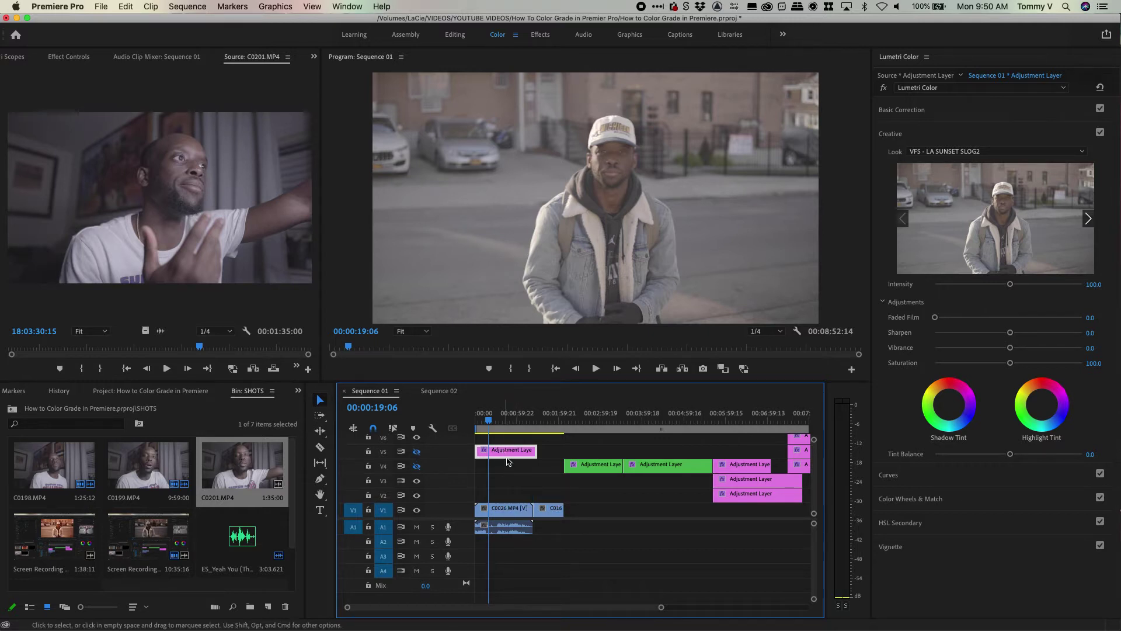
drag(499, 455, 737, 458)
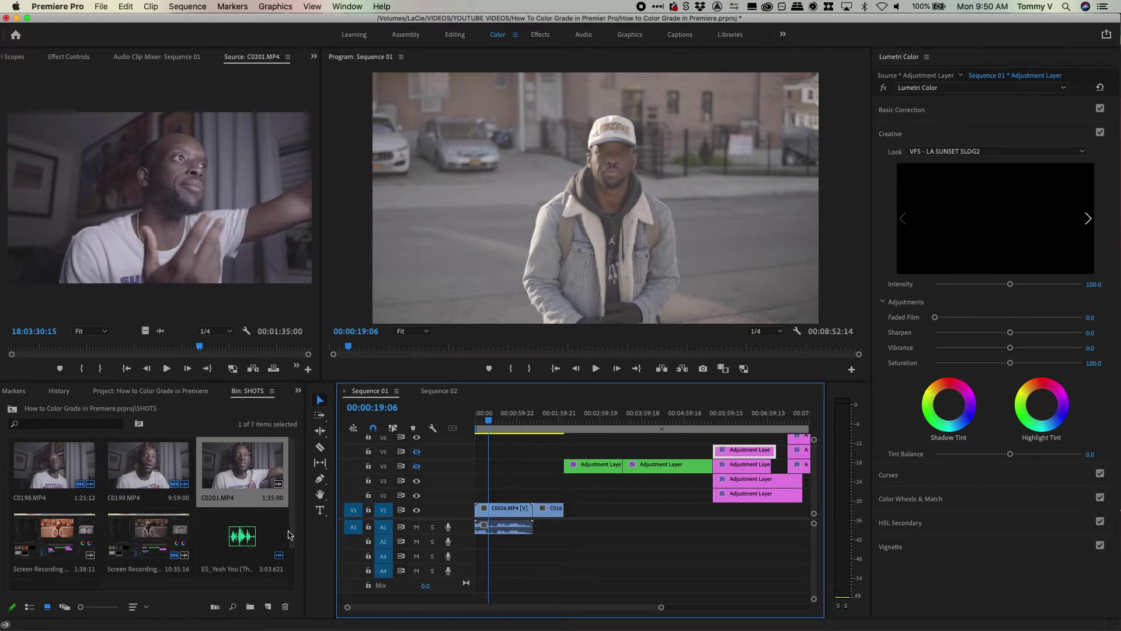
Step: Place a project adjustment layer on V3 above C0026.MP4, spanning the clip, and make tracks V5 and V4 visible
scroll(291, 534, down, 2)
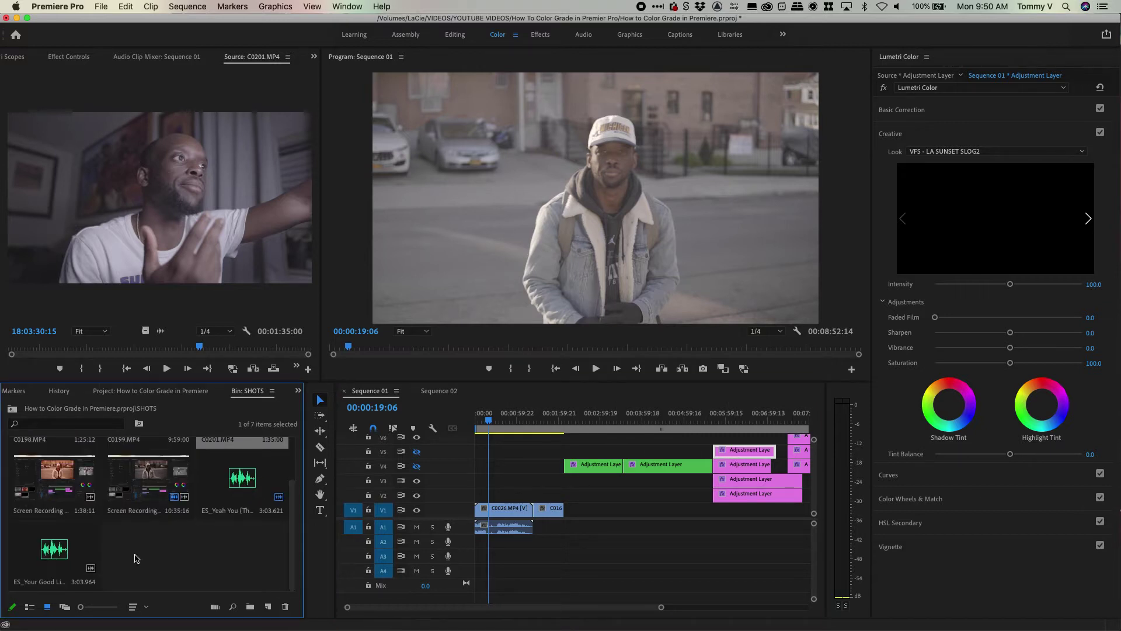
click(150, 391)
drag(149, 537, 483, 478)
click(416, 452)
click(416, 466)
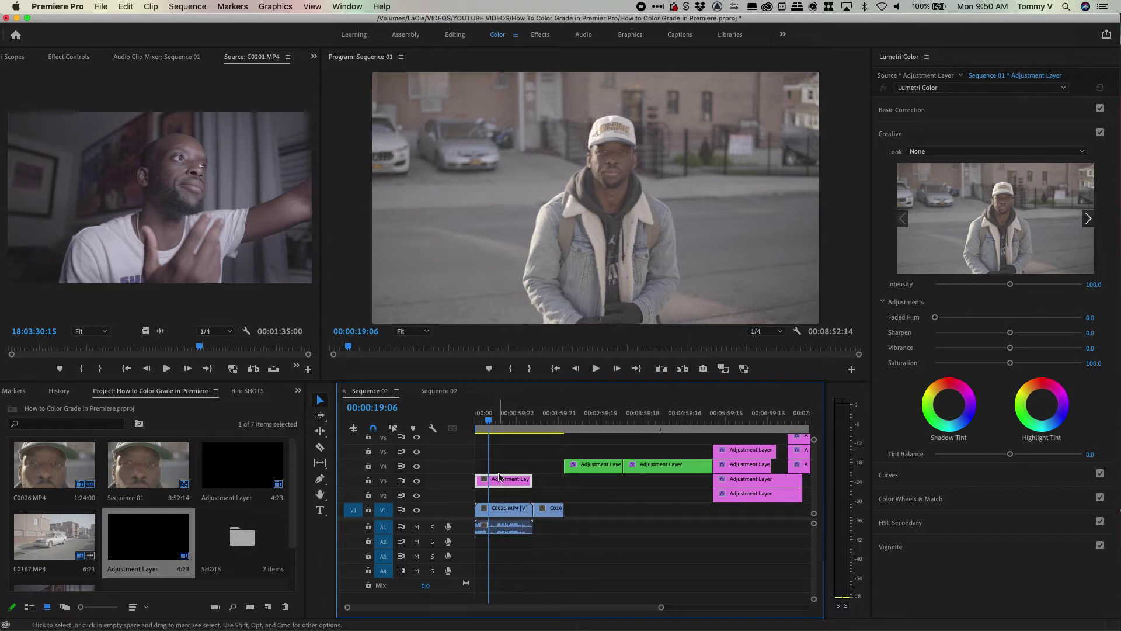
Step: In the V3 adjustment layer's Basic Correction, set Contrast to 85.8 and lower Shadows moderately
click(907, 134)
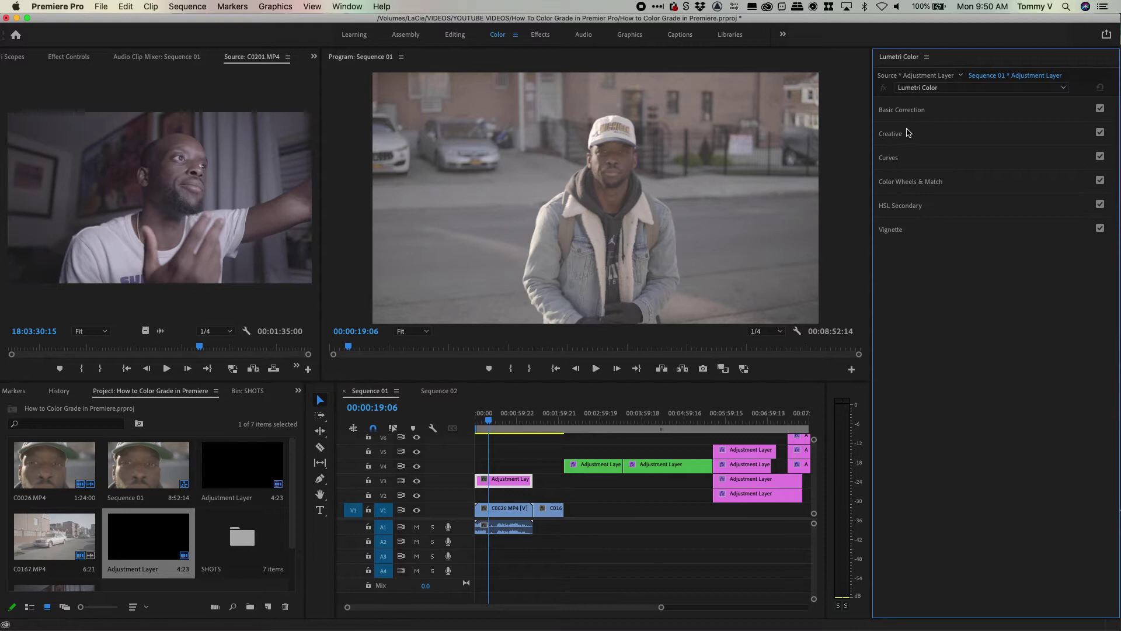
click(906, 115)
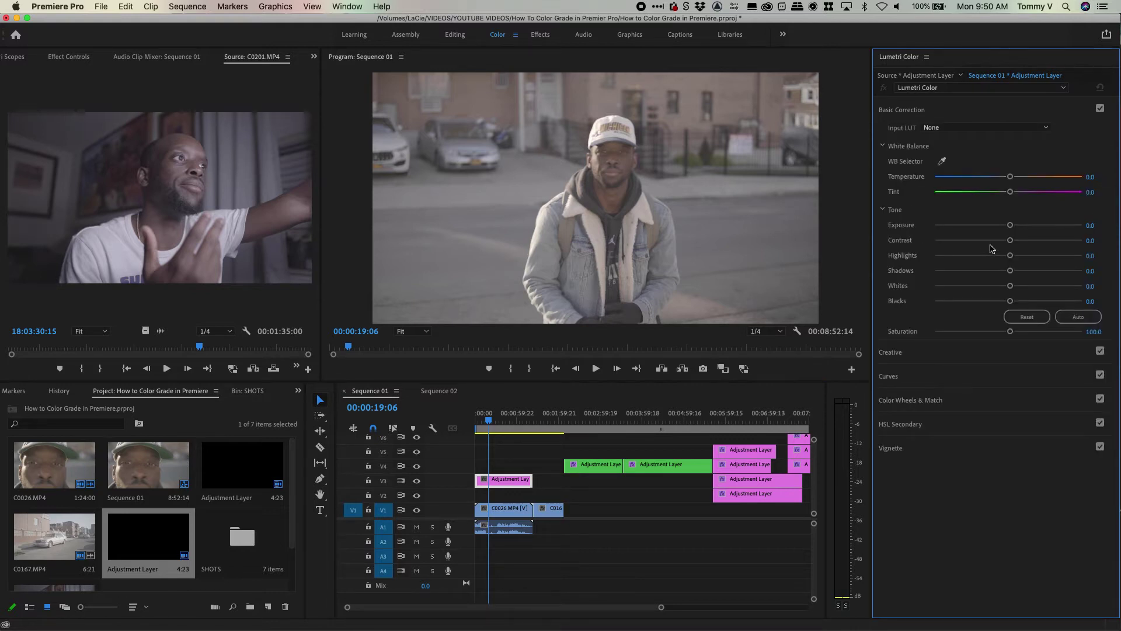
drag(1010, 240, 1071, 260)
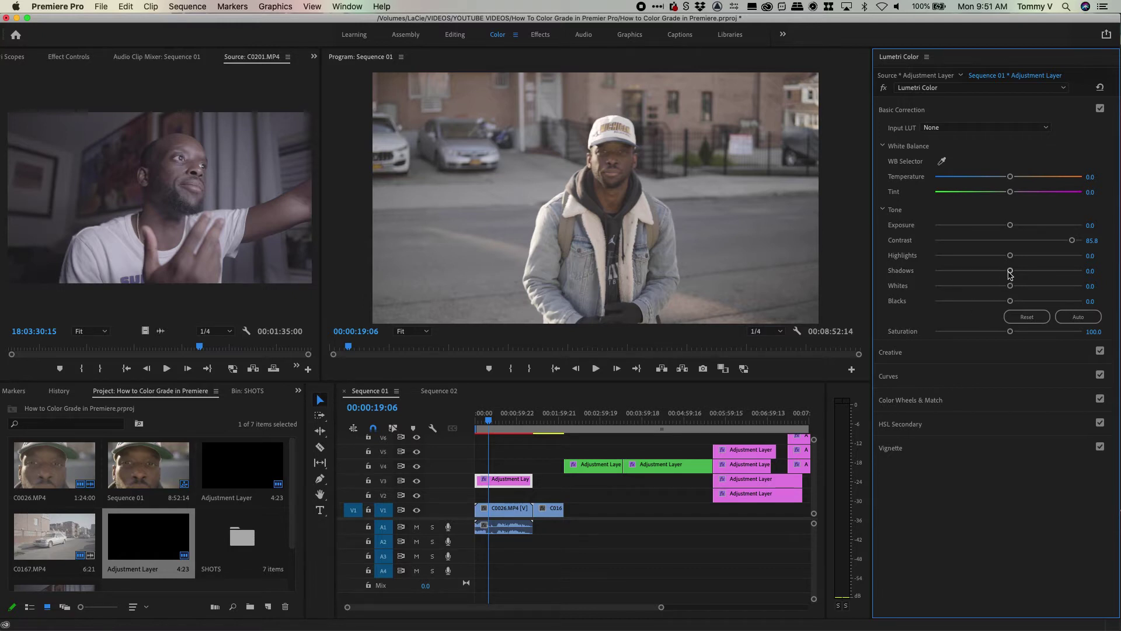
drag(1010, 272, 989, 272)
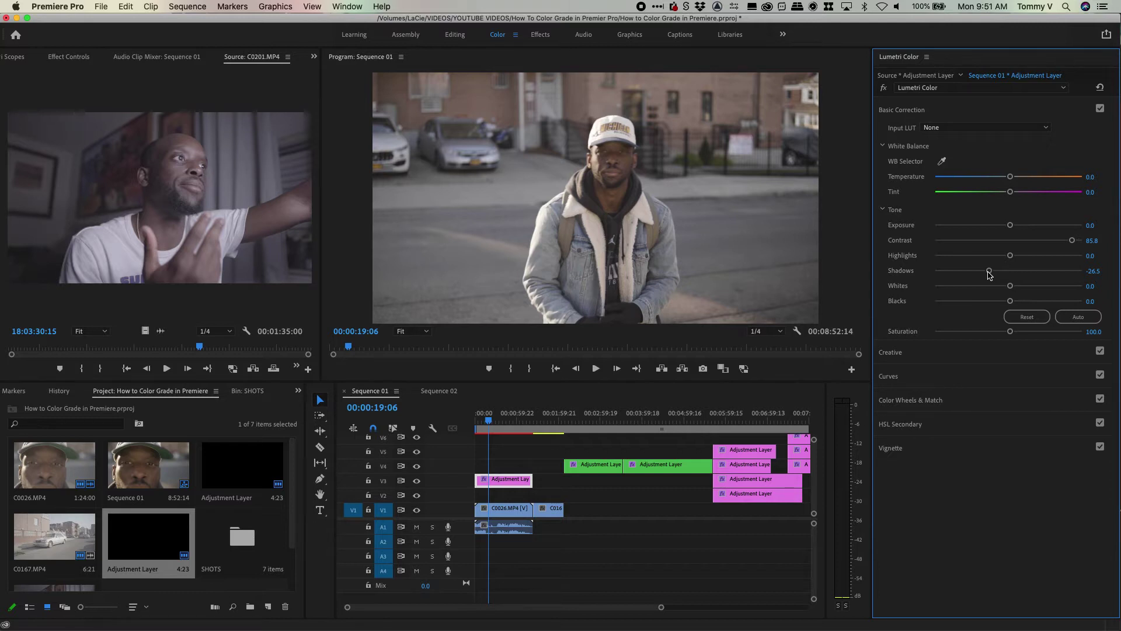
drag(989, 275, 985, 276)
Step: Add a second adjustment layer on V4 directly above the V3 one, matching the length of C0026.MP4
click(951, 115)
click(938, 138)
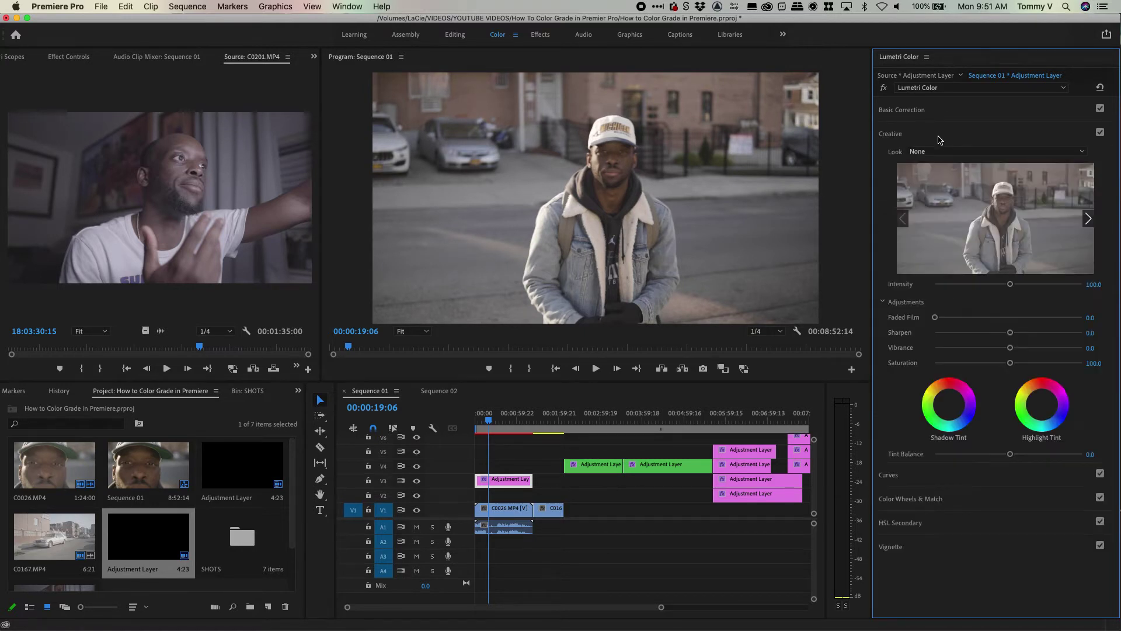
click(939, 137)
drag(126, 550, 533, 465)
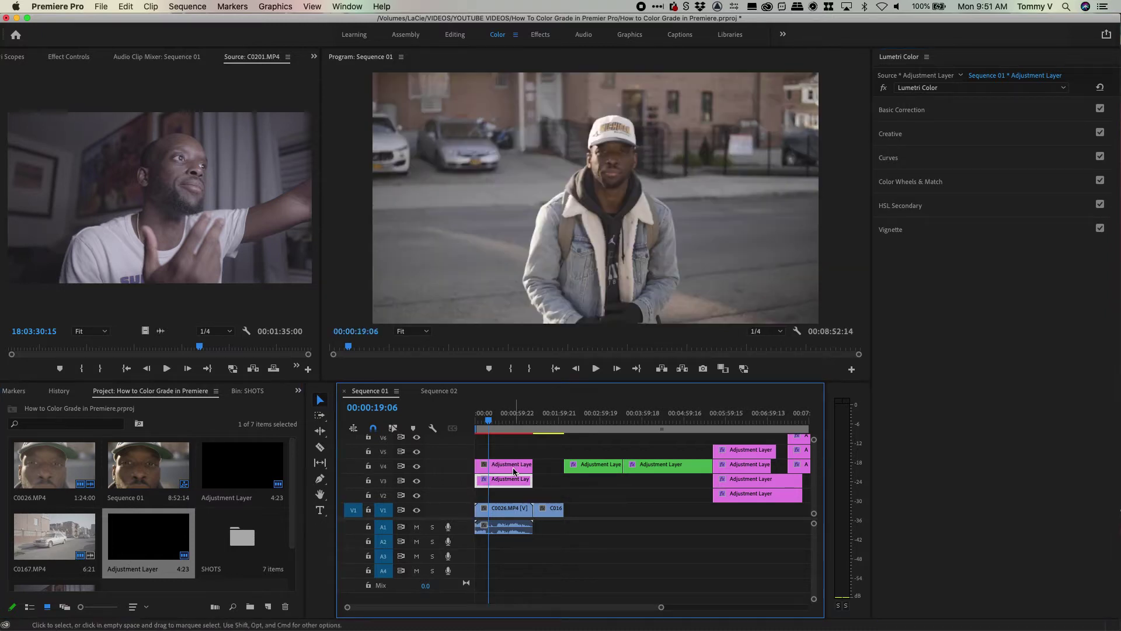
click(911, 160)
click(912, 160)
click(912, 160)
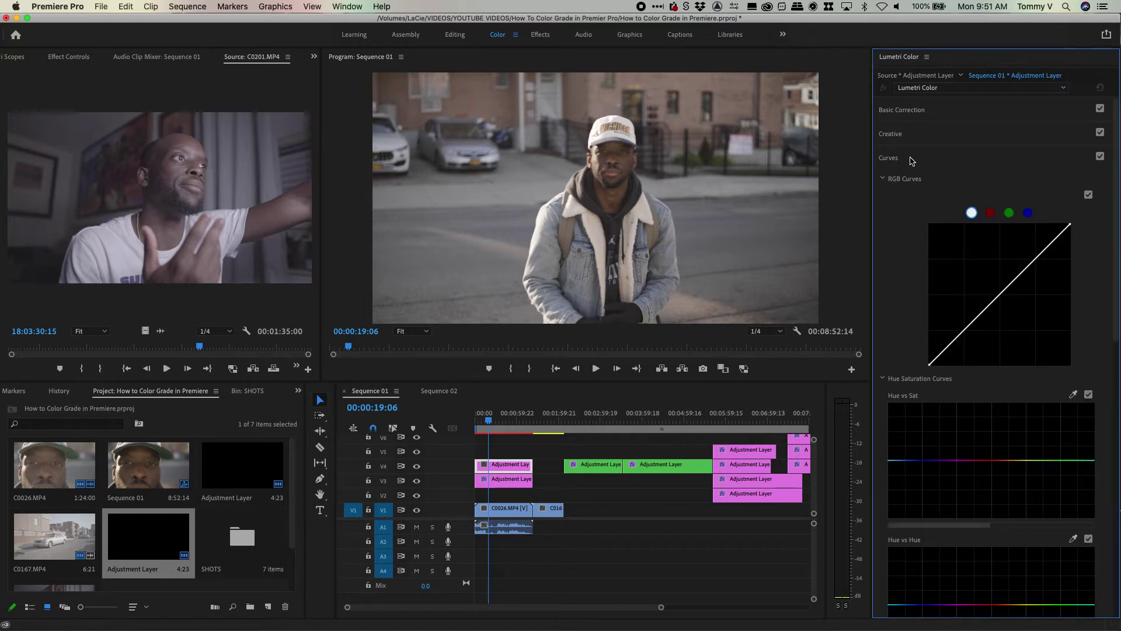
click(912, 160)
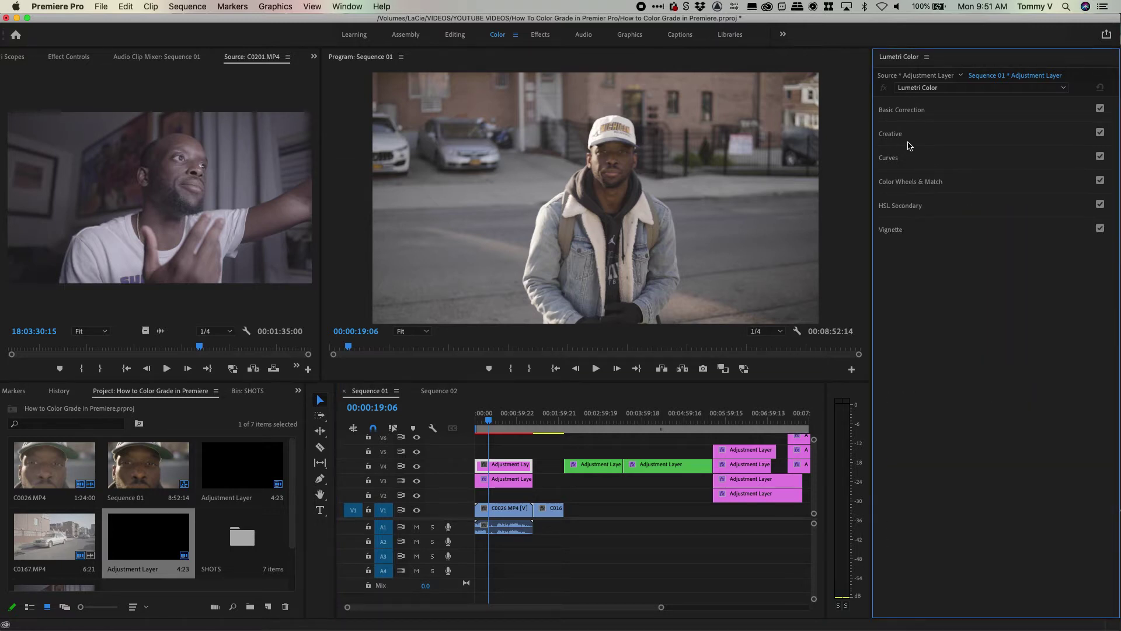
click(912, 157)
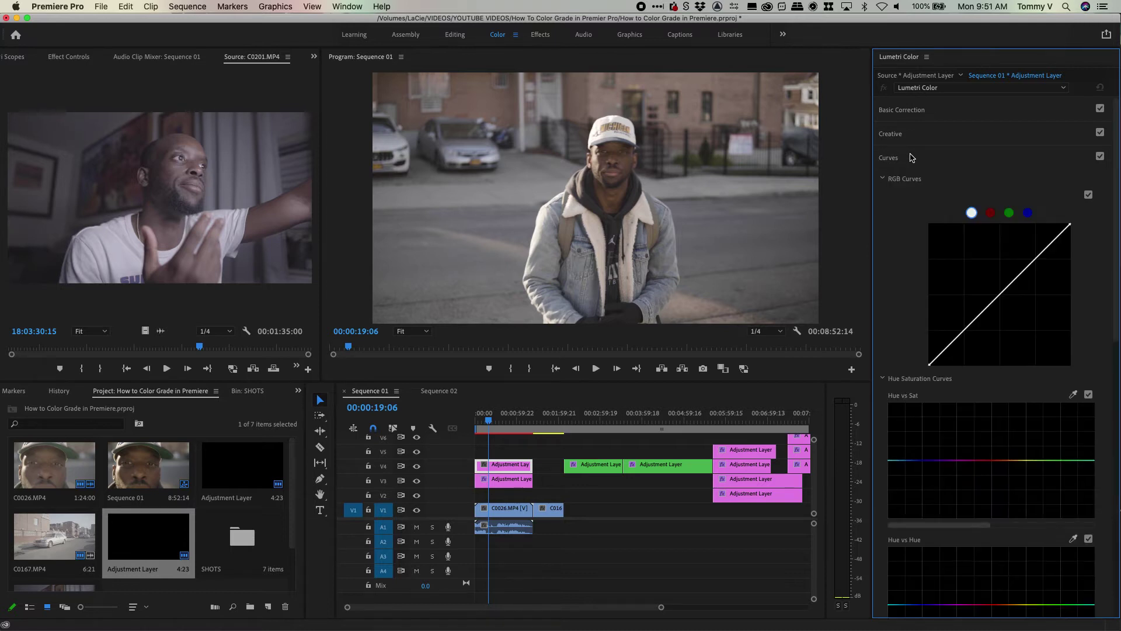
click(912, 158)
Step: Shape the V3 adjustment layer's white RGB curve into a gentle S, lowering the shadows and lifting the upper midtones
click(514, 480)
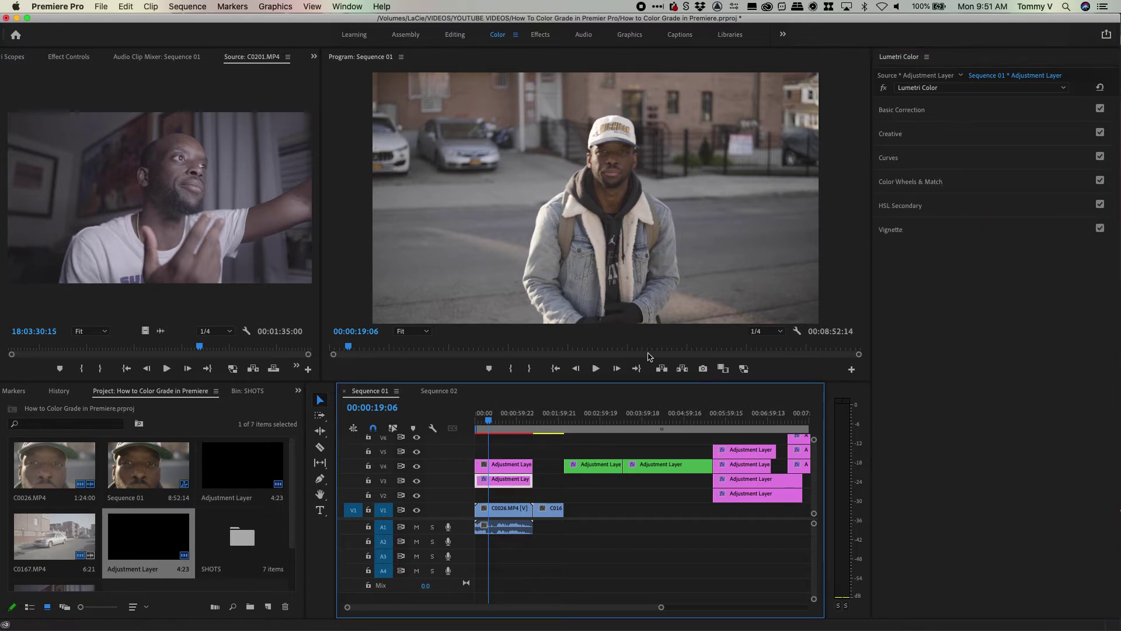
click(931, 160)
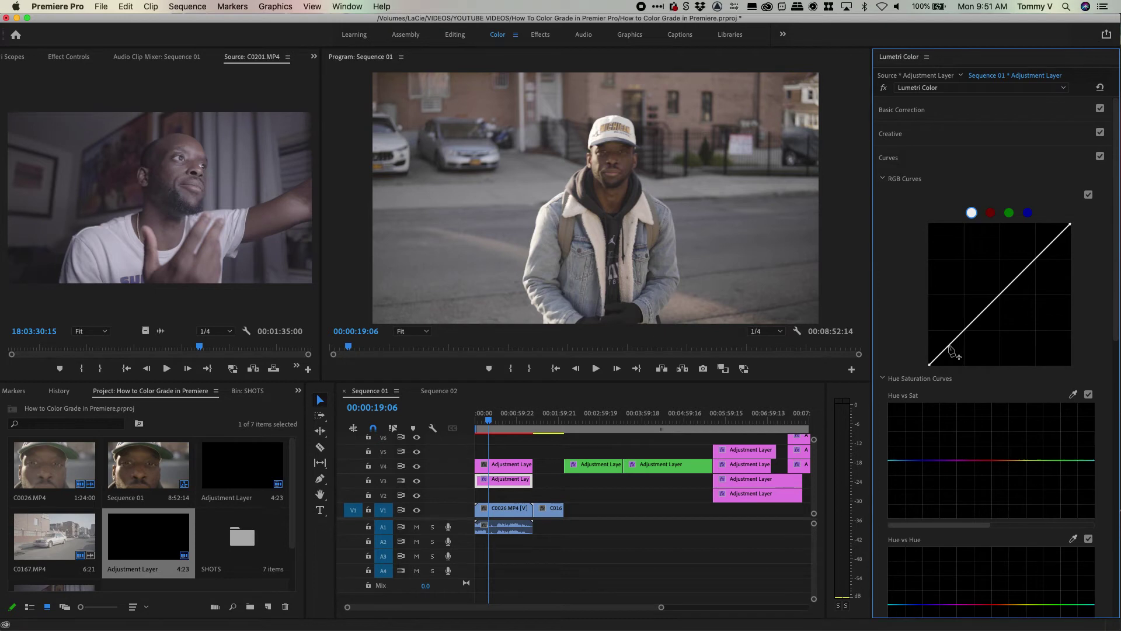
drag(947, 344, 950, 348)
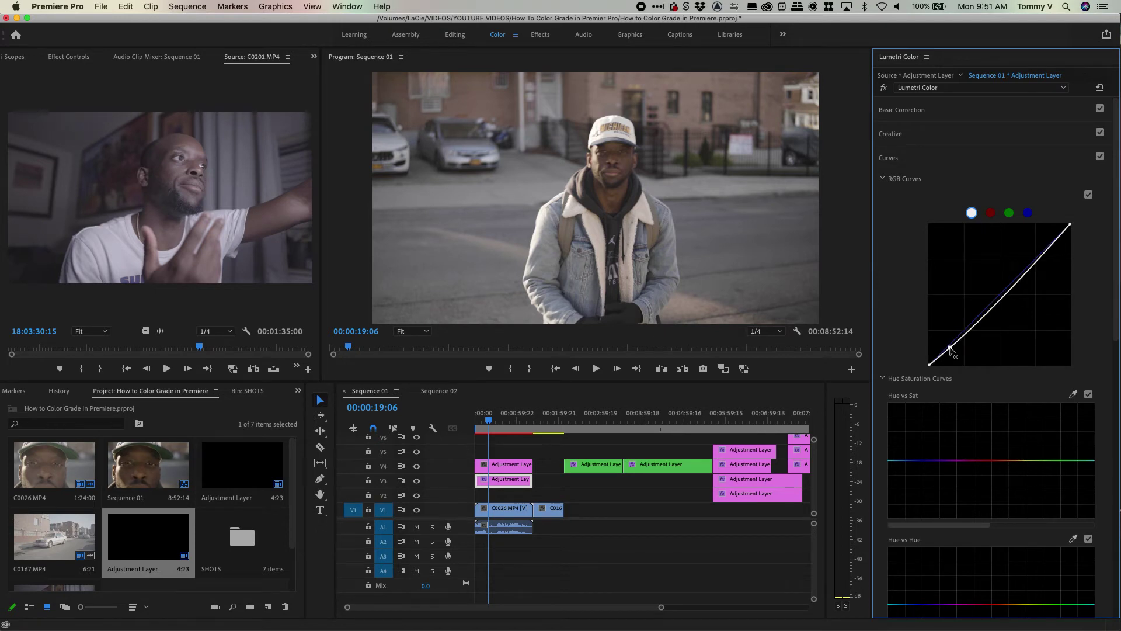
click(1014, 286)
drag(1015, 286, 1008, 281)
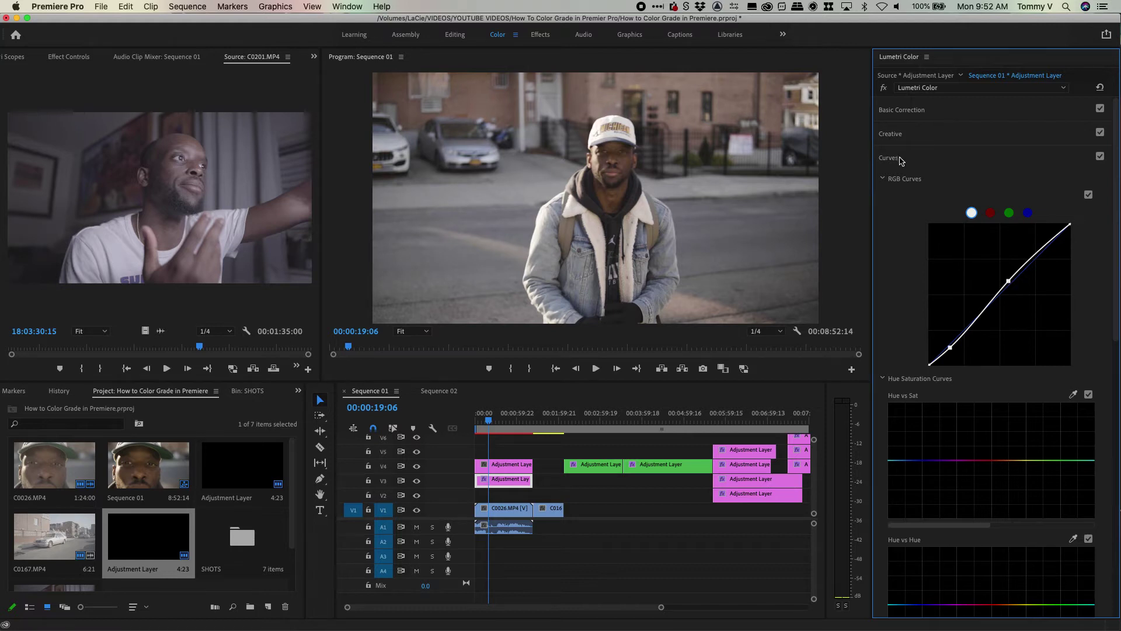
click(920, 154)
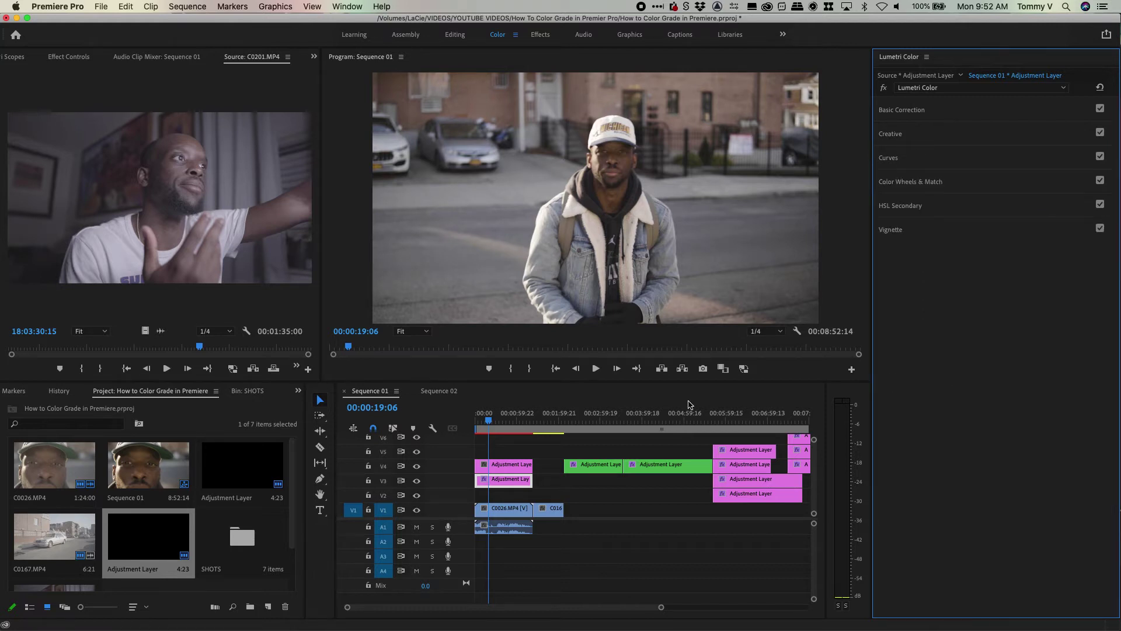
Step: Start browsing for a custom creative Look file for the V4 adjustment layer
click(556, 497)
click(507, 465)
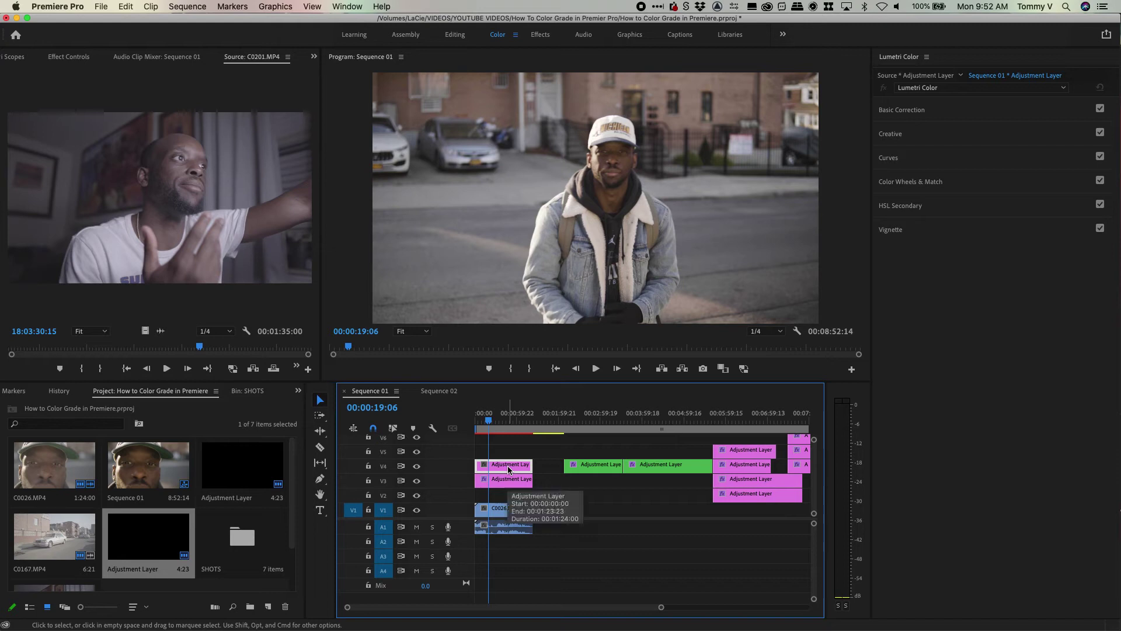
click(898, 138)
click(924, 155)
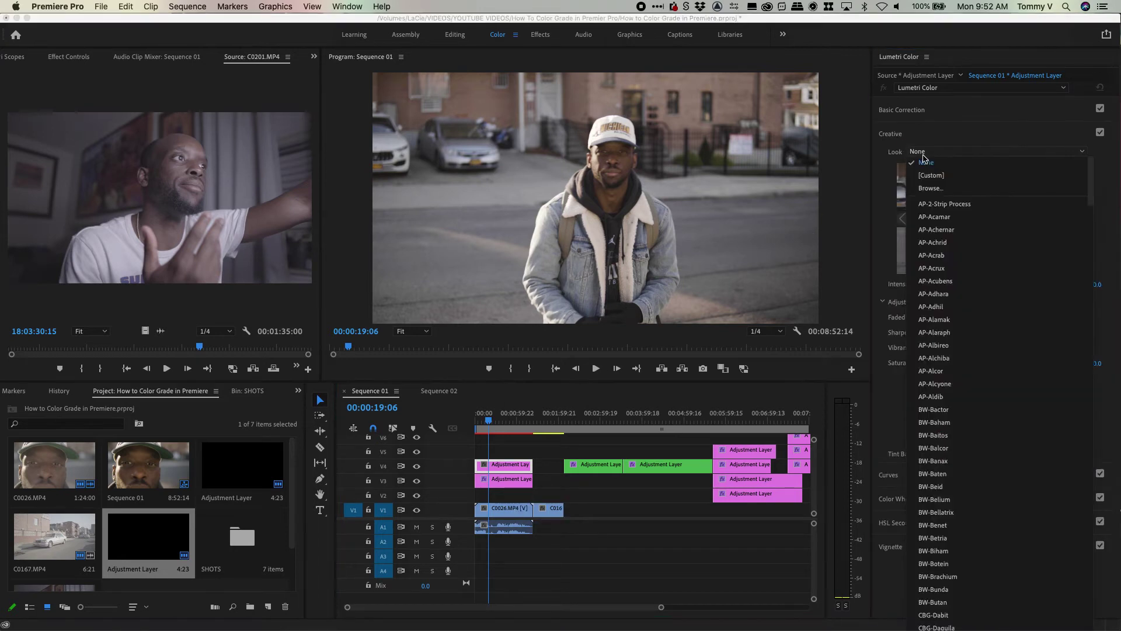
click(912, 136)
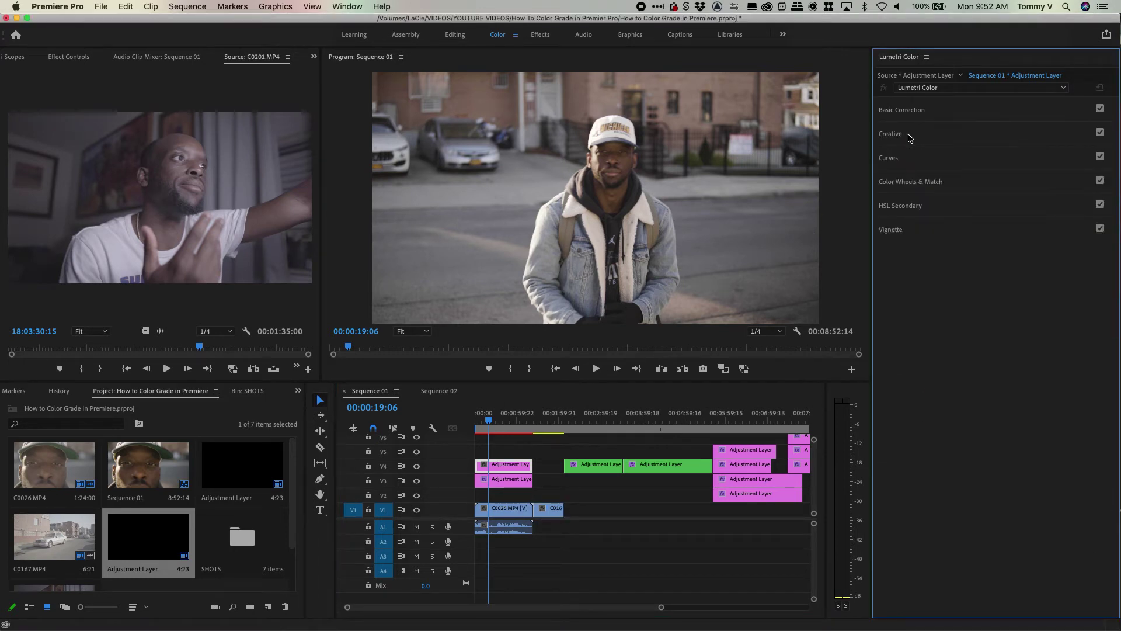
click(902, 139)
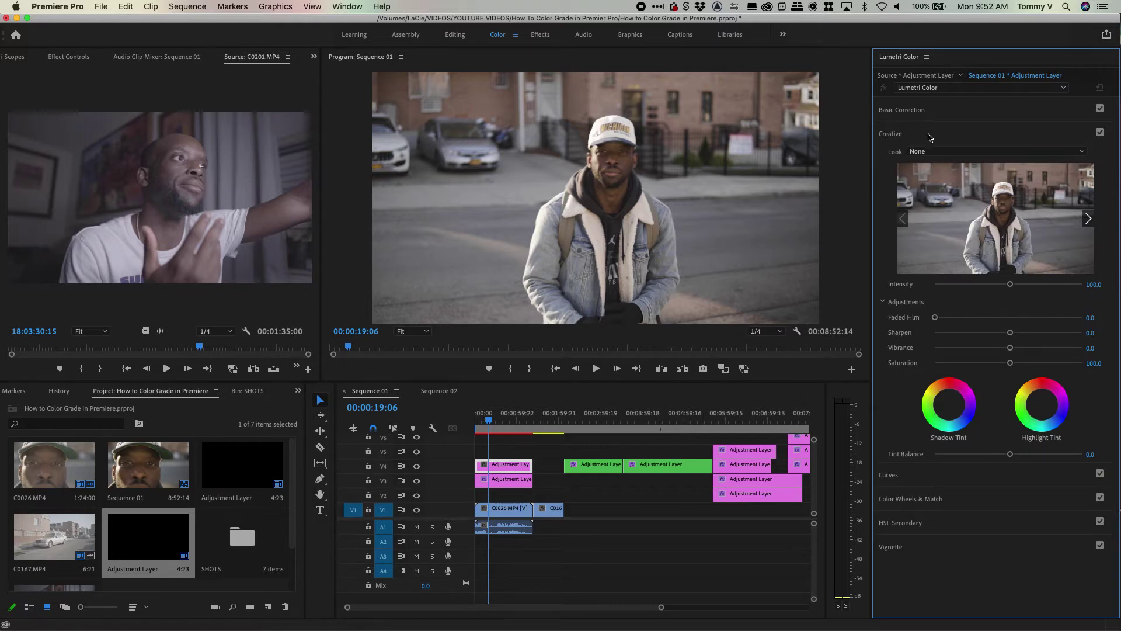
click(940, 152)
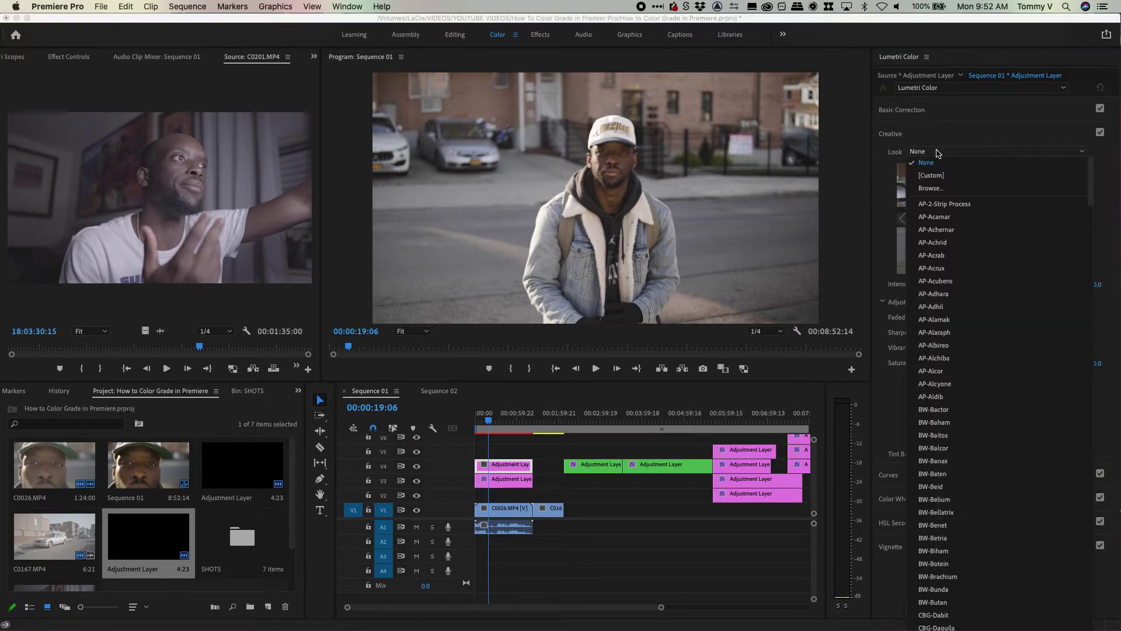
click(935, 188)
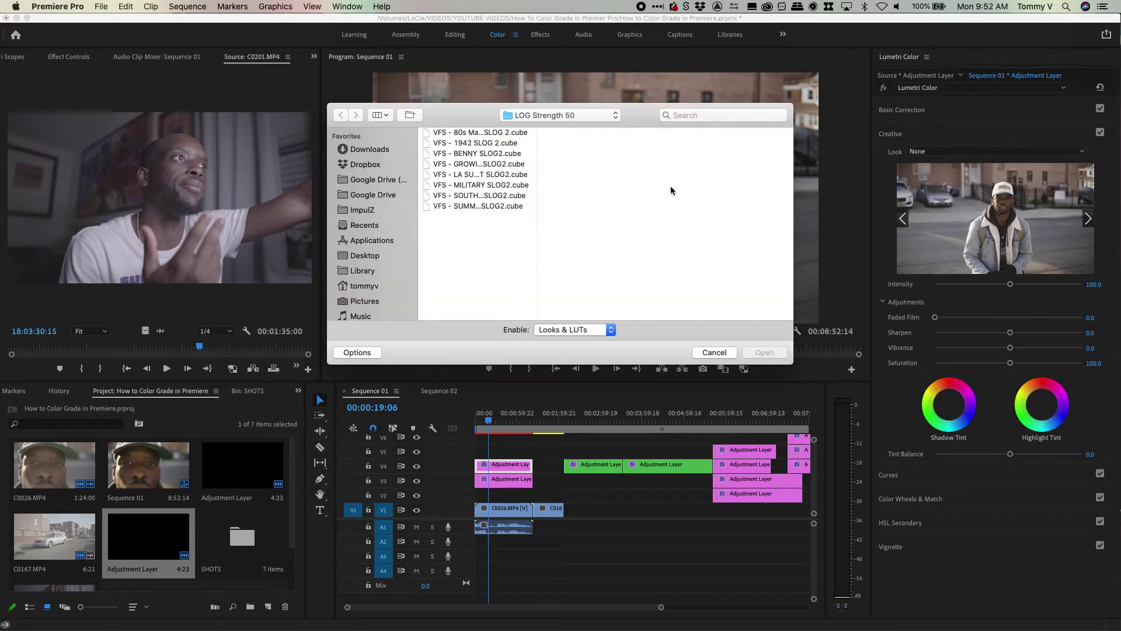
Step: Open the REC 709 folder inside VINTAGE FILMS VOLUME 1 as the source of the Look file
click(559, 117)
click(472, 274)
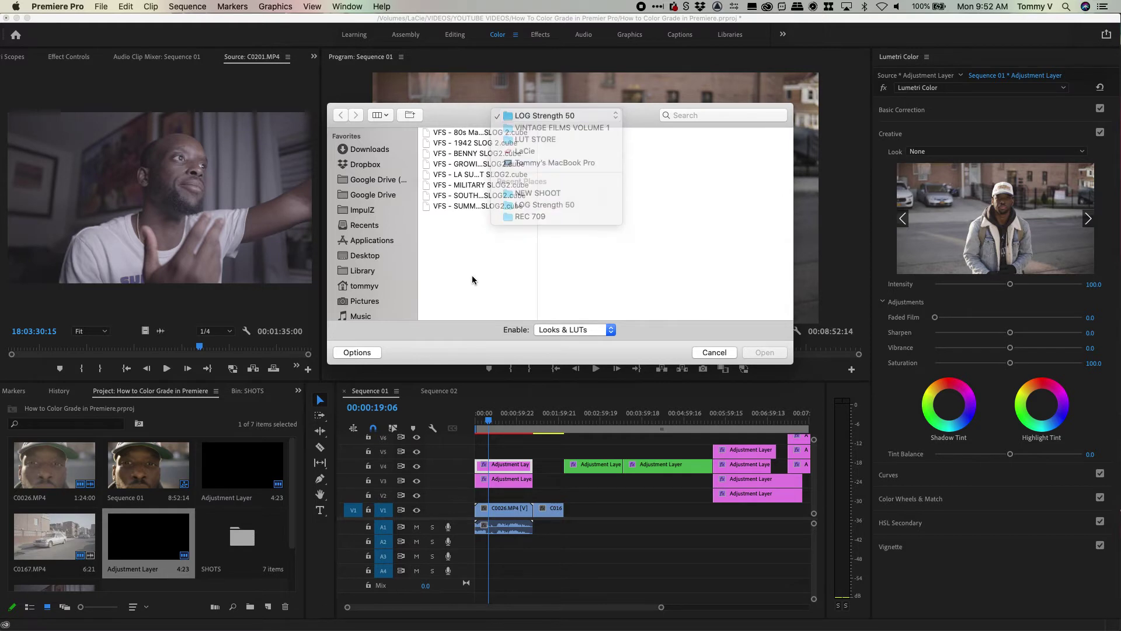
scroll(471, 275, left, 1)
click(576, 117)
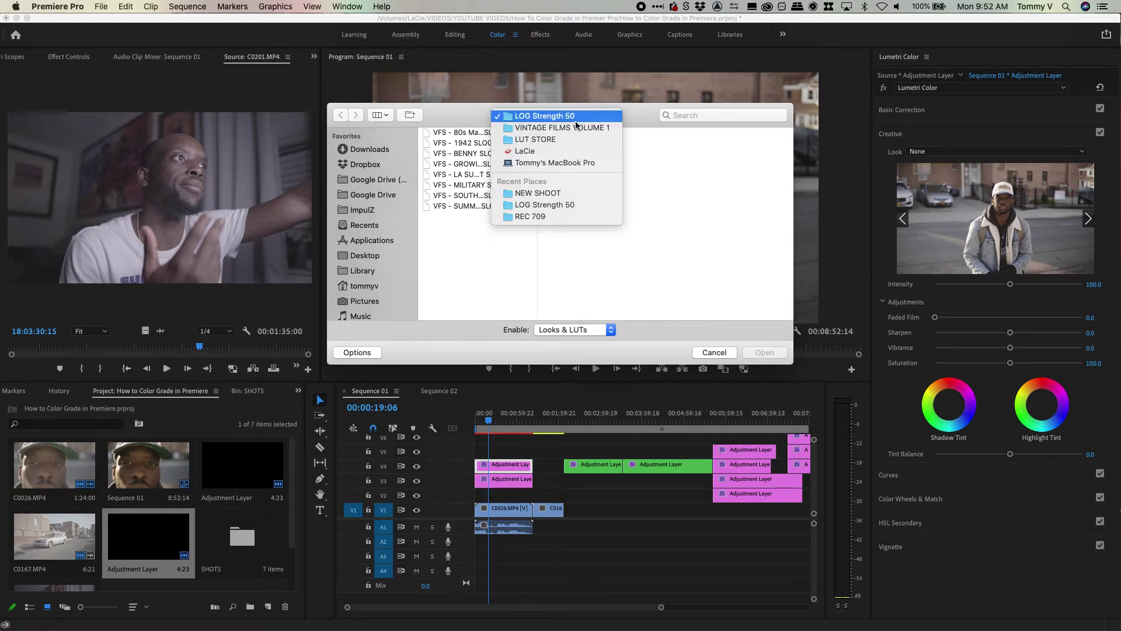
click(575, 127)
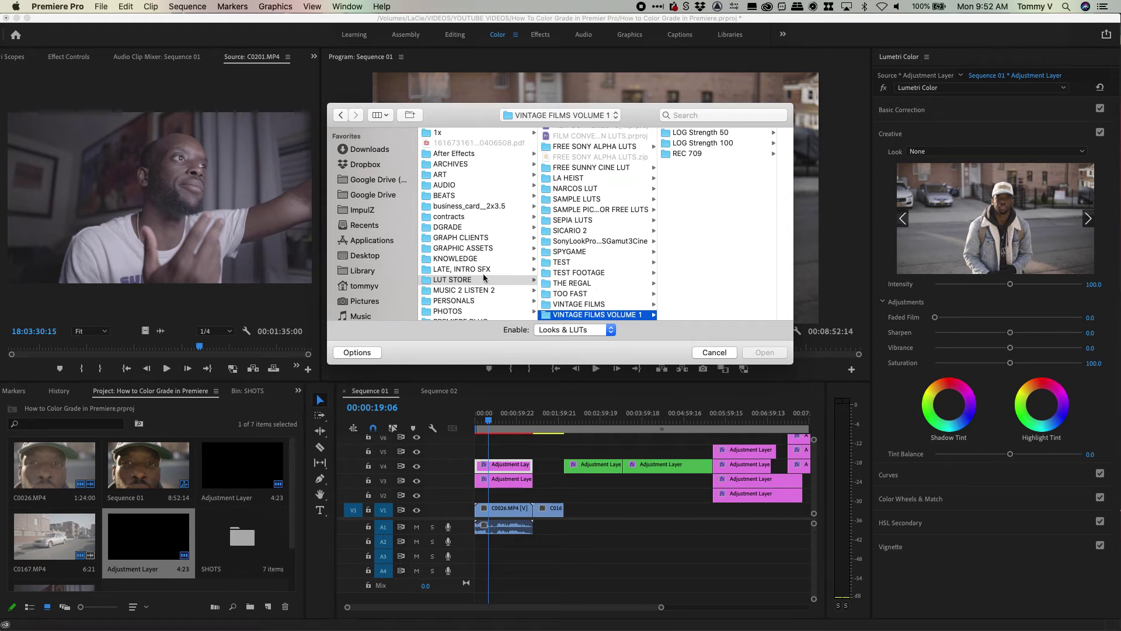
click(703, 153)
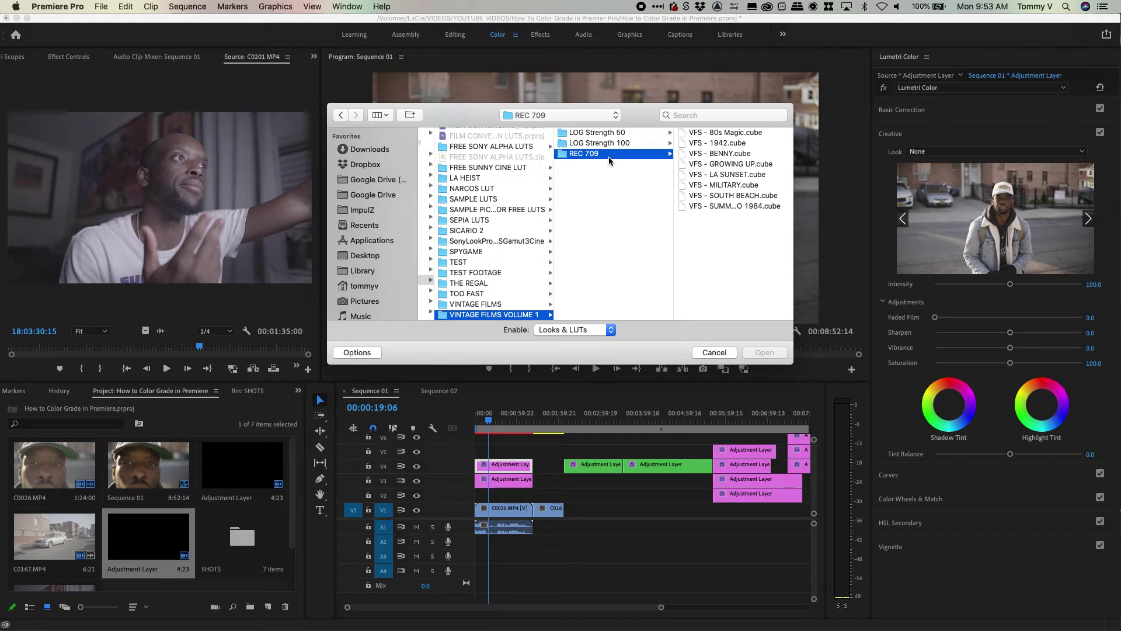
Step: Try VFS - 80s Magic.cube as the V4 adjustment layer's Look, and replace it with VFS - 1942.cube
click(702, 133)
key(Return)
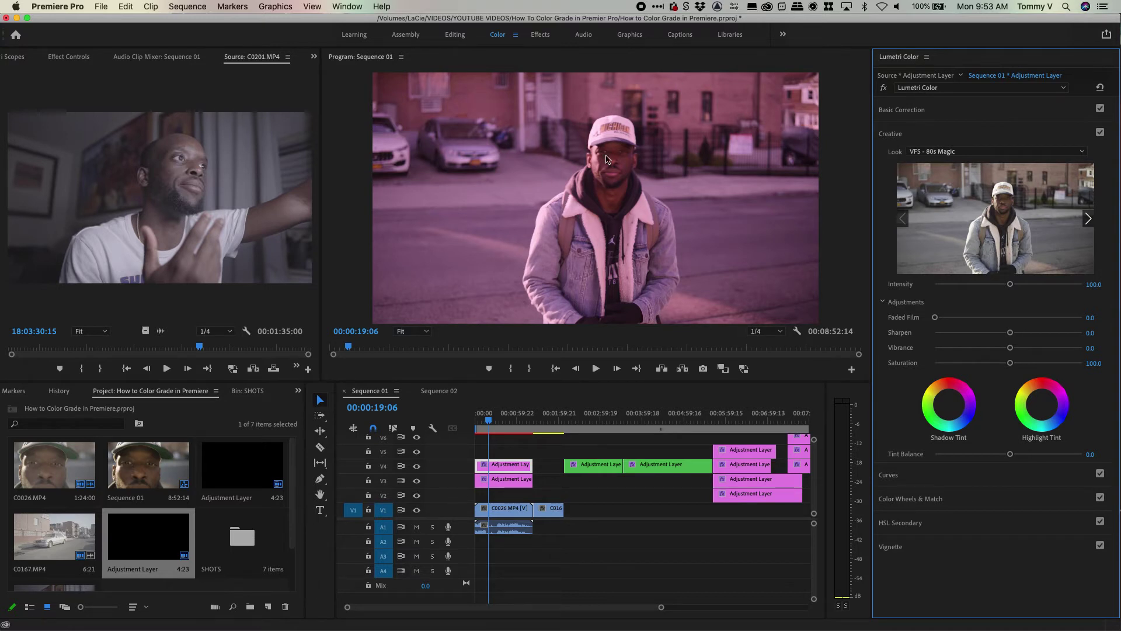
click(994, 151)
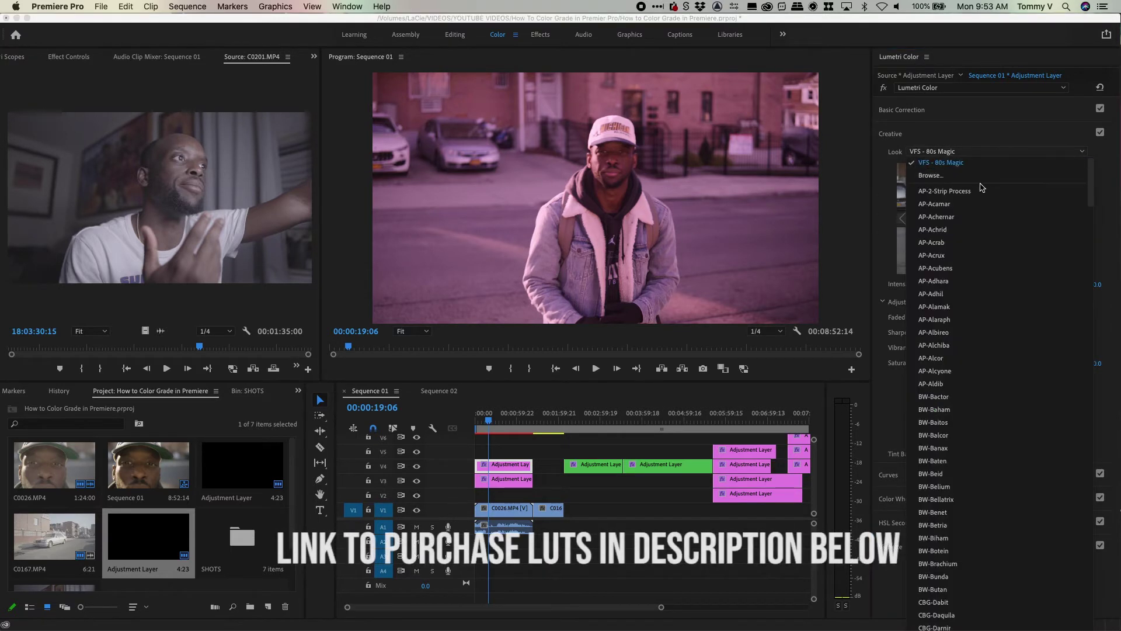
click(979, 177)
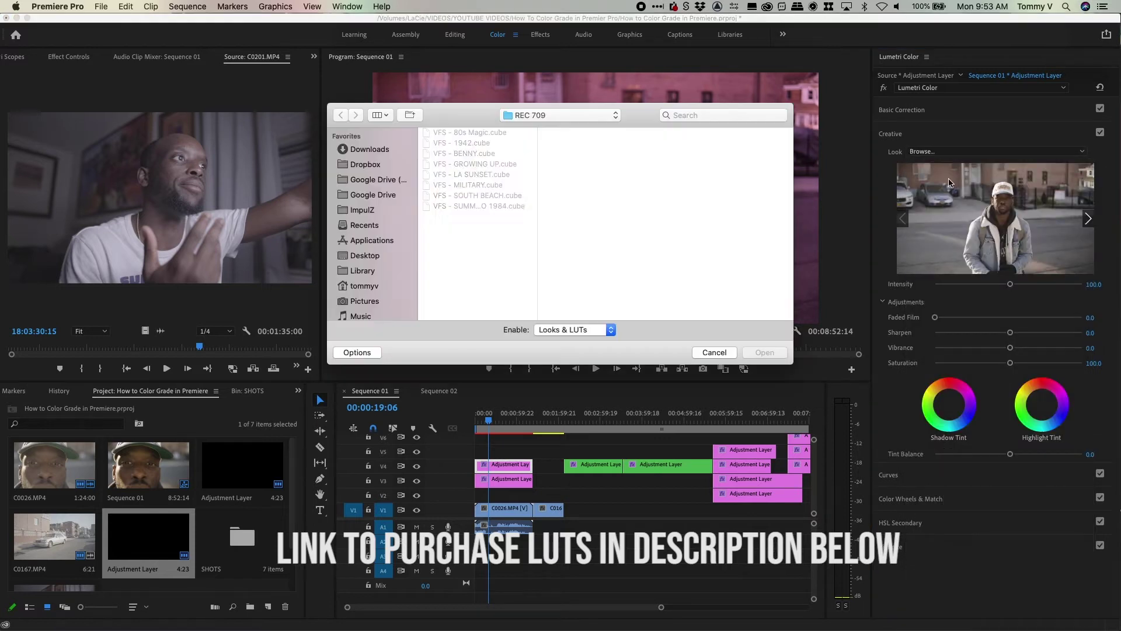
double_click(474, 143)
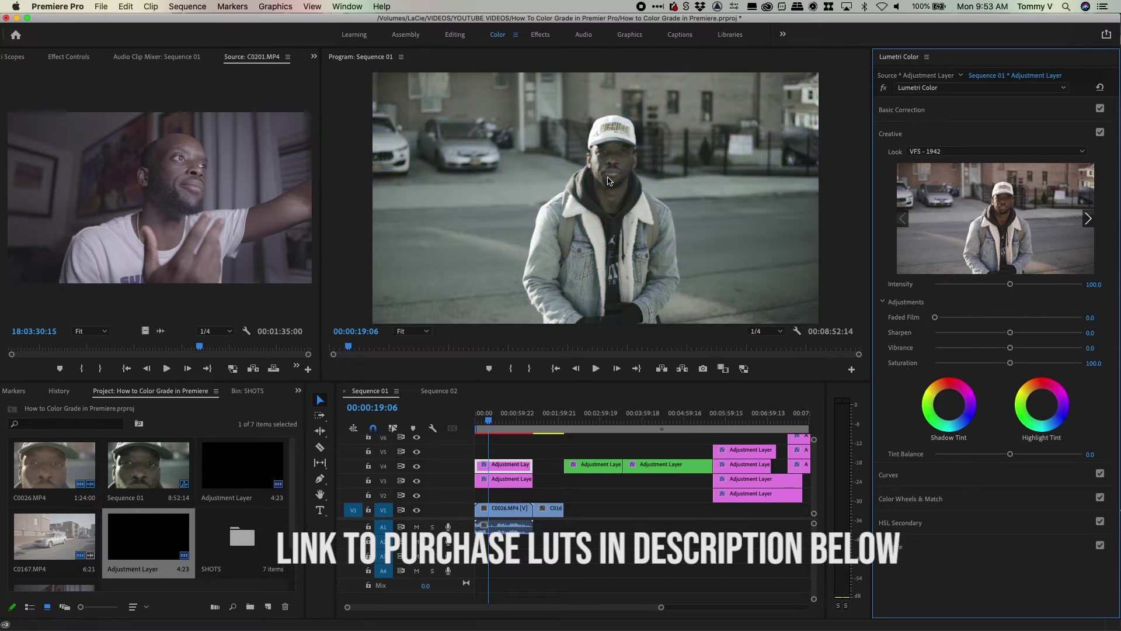
click(902, 137)
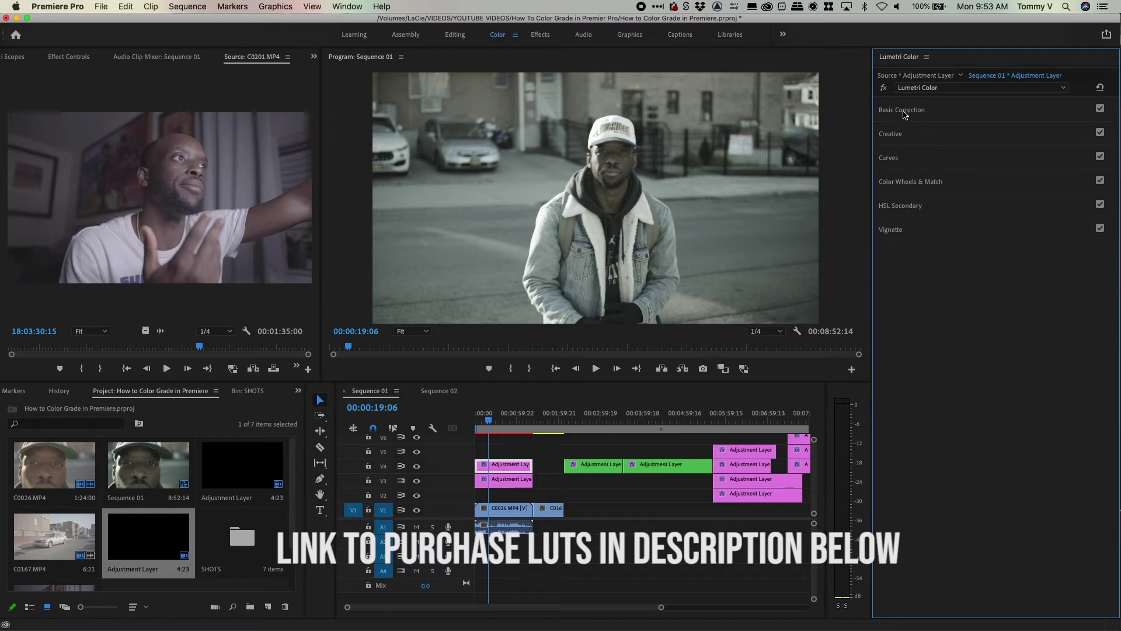
Step: Try a Temperature of -100 and a Tint of -100 in the V3 adjustment layer's Basic Correction
click(516, 486)
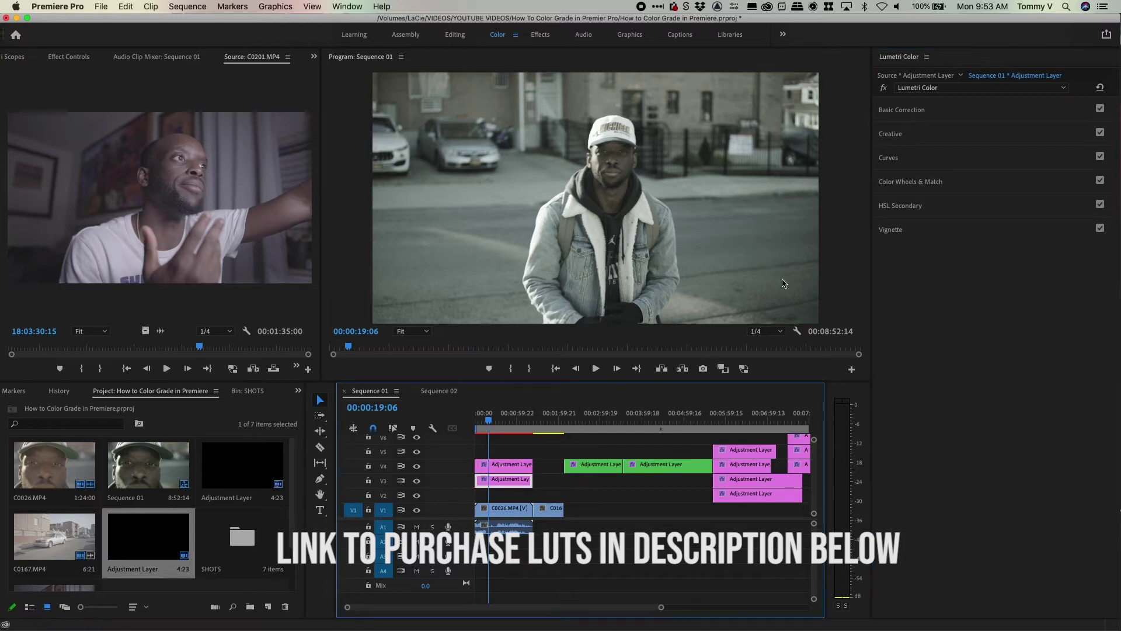
click(896, 112)
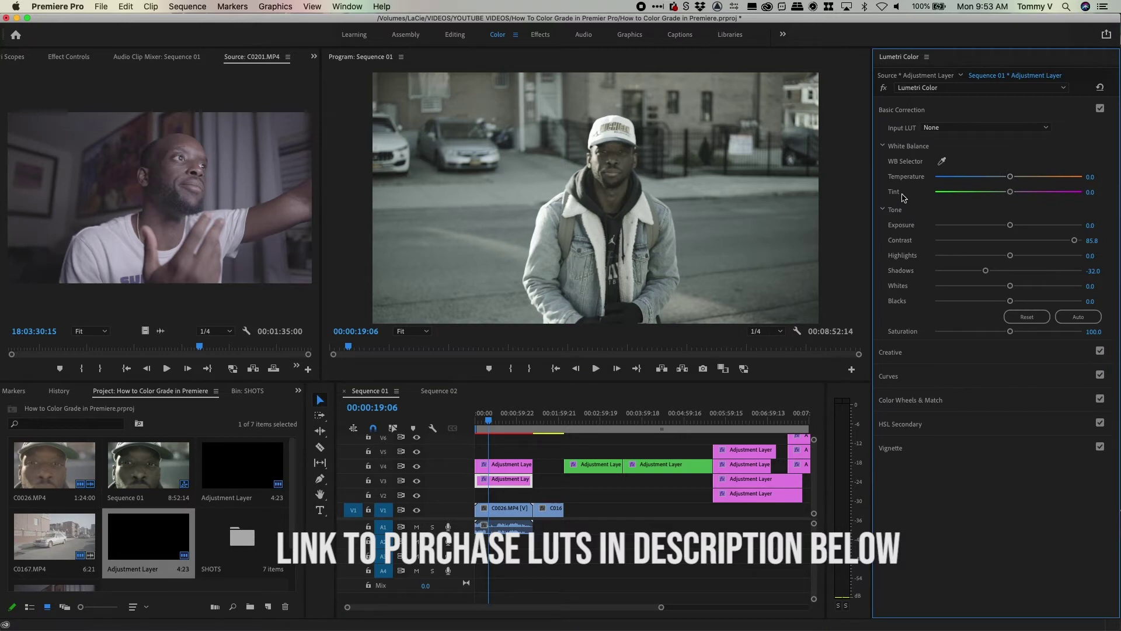
drag(1010, 176, 931, 192)
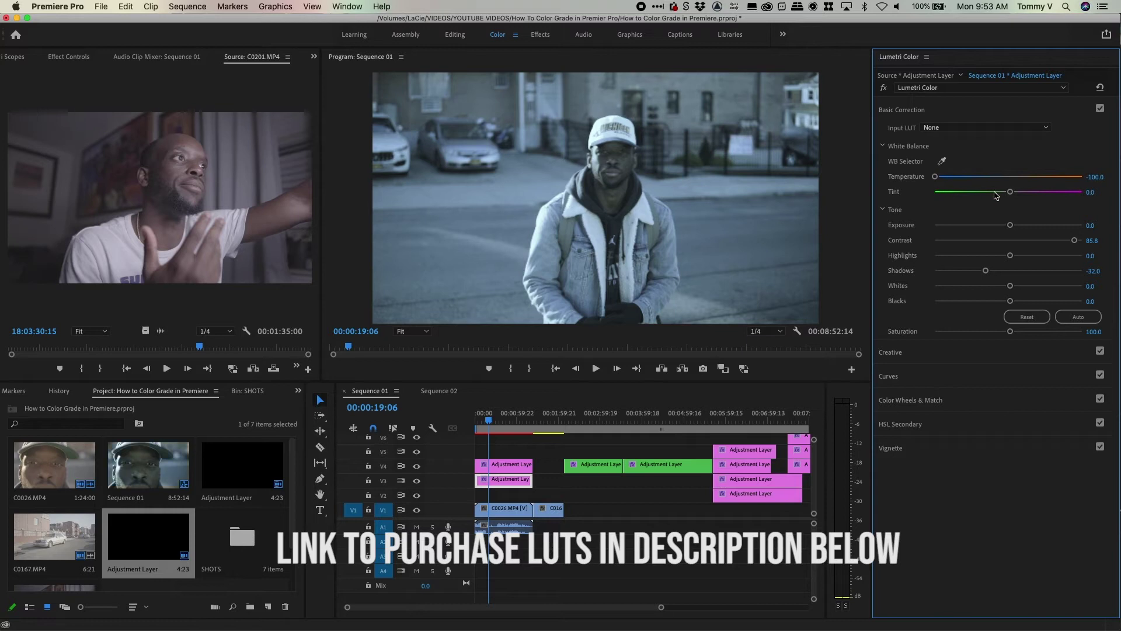
drag(1010, 193, 933, 204)
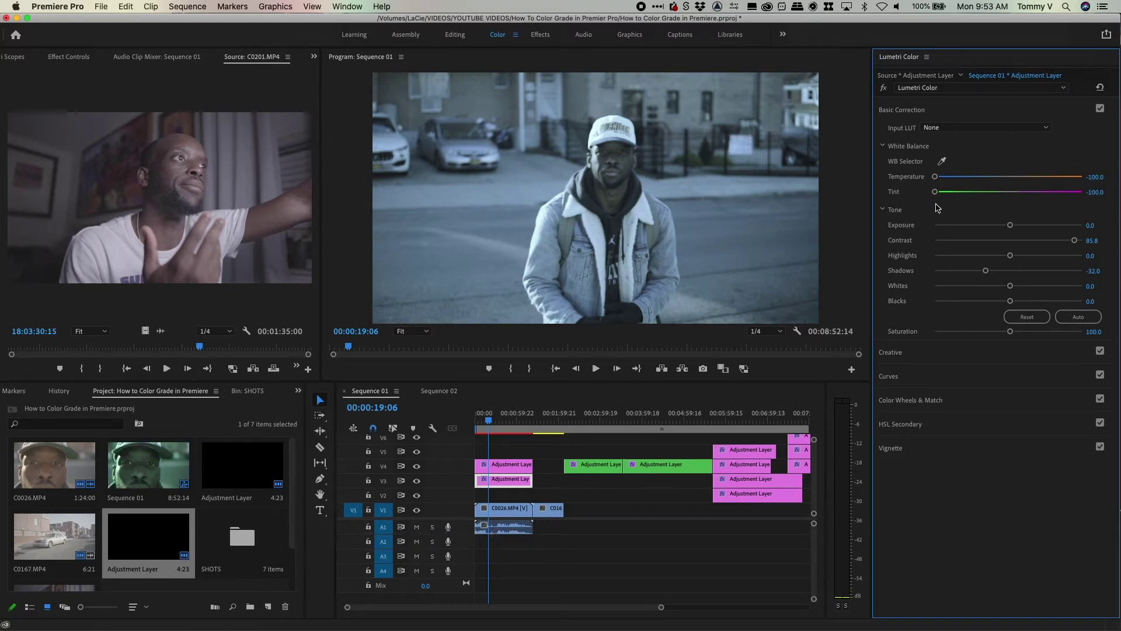
Step: Reset the V3 adjustment layer's Tint and Temperature to 0
click(934, 192)
drag(935, 195, 1009, 195)
double_click(935, 176)
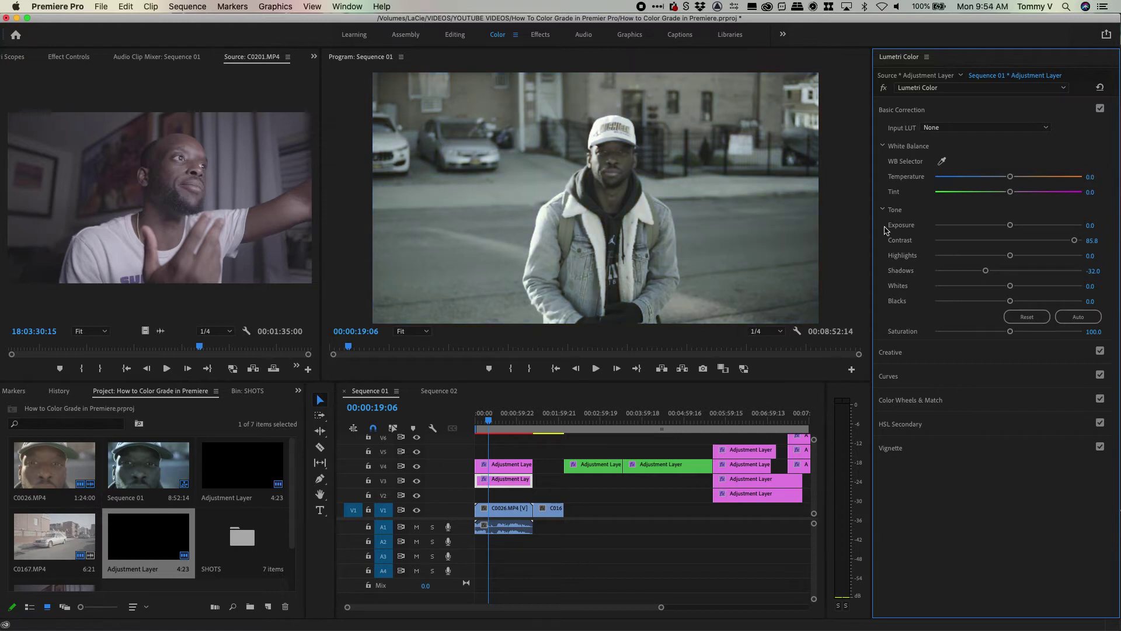
click(916, 110)
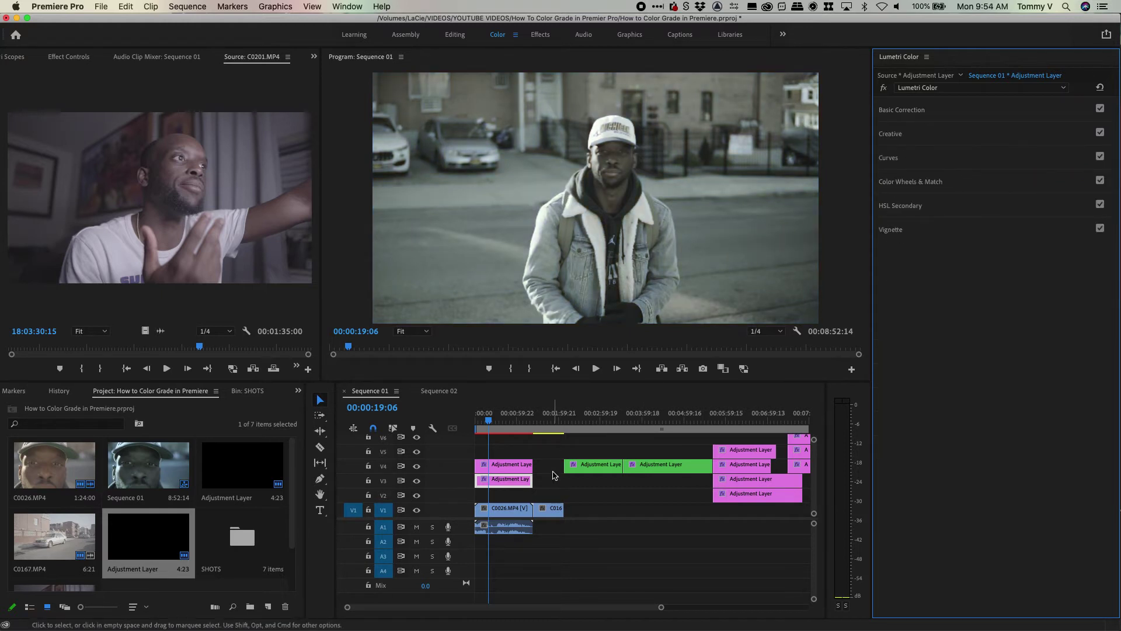
Step: Replace the V4 adjustment layer's Look with VFS - BENNY.cube from the REC 709 folder
click(508, 464)
click(918, 133)
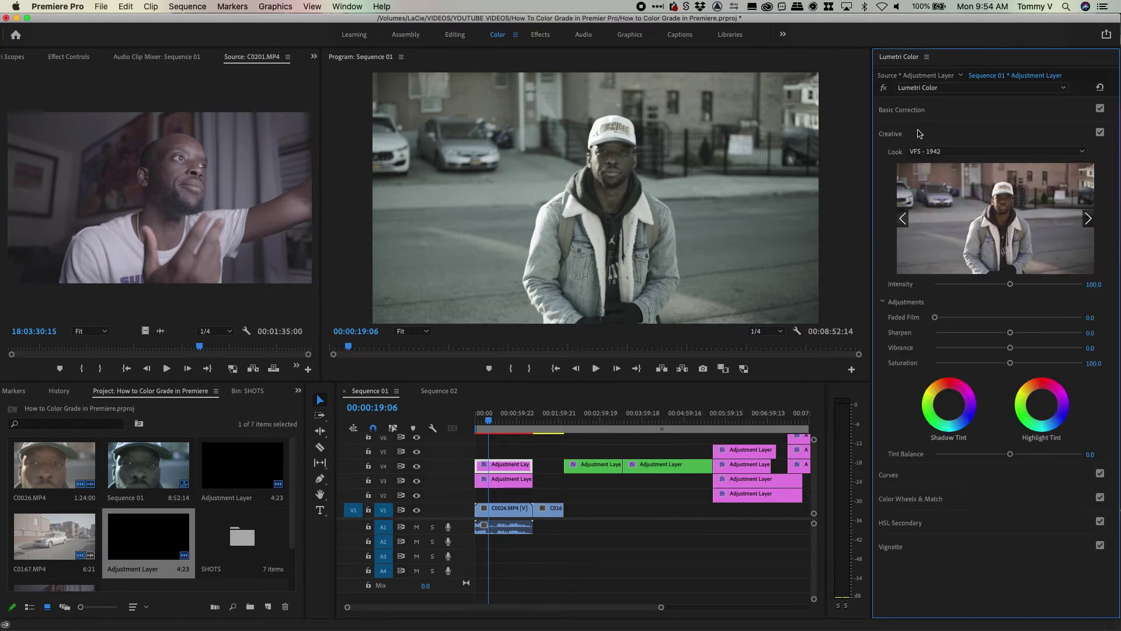
click(941, 153)
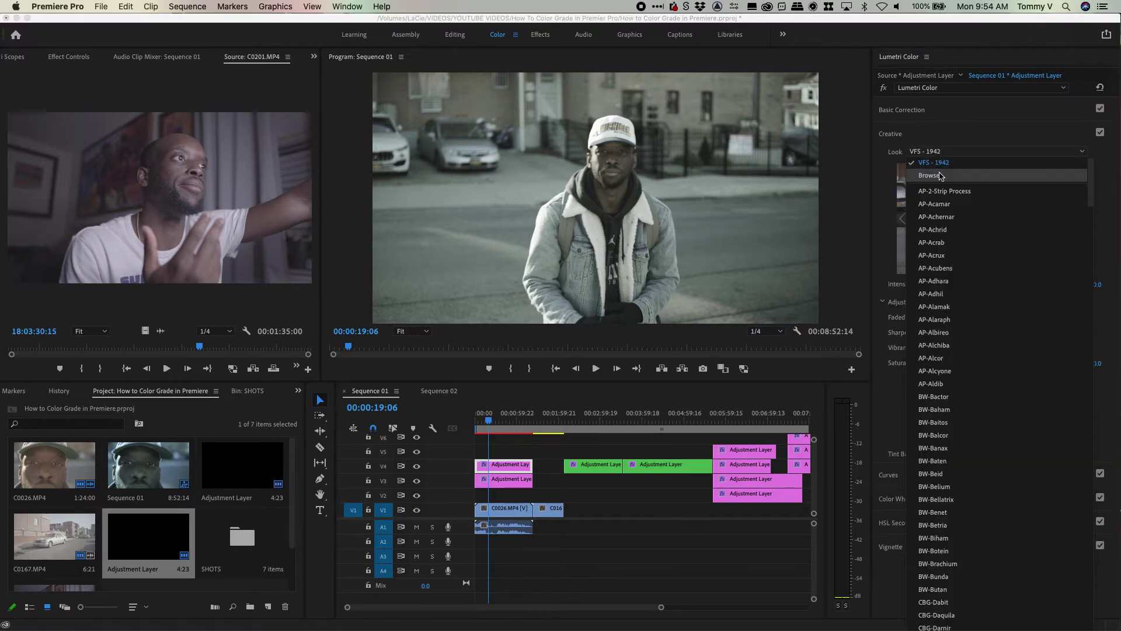
click(940, 175)
double_click(467, 153)
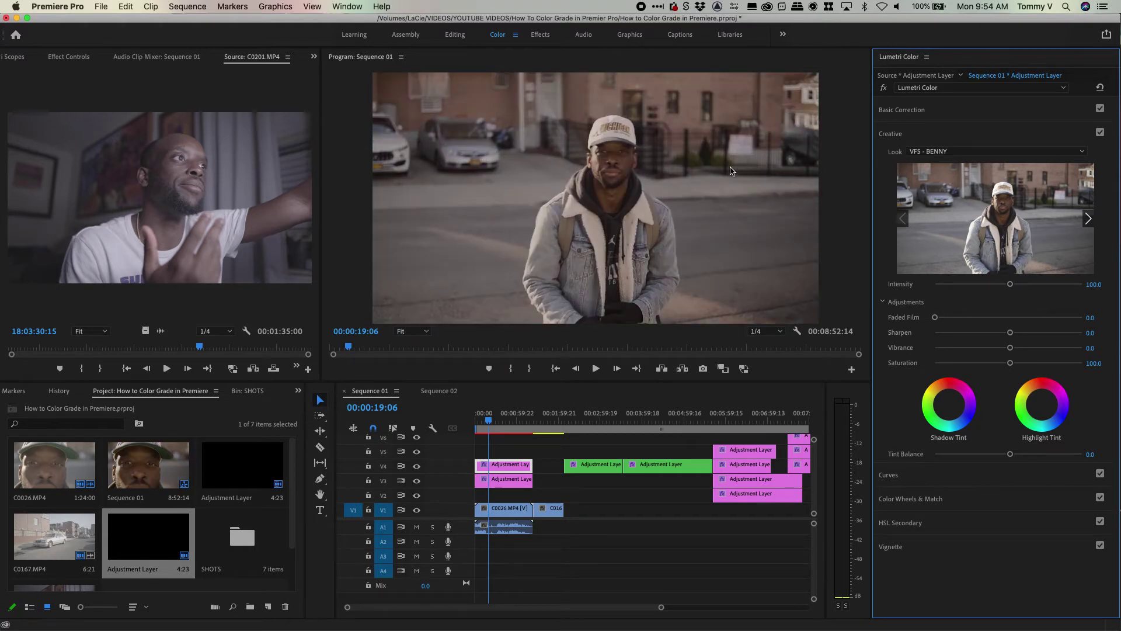
Step: Try VFS - GROWING UP.cube as the V4 adjustment layer's Look, and replace it with VFS - LA SUNSET.cube
click(949, 151)
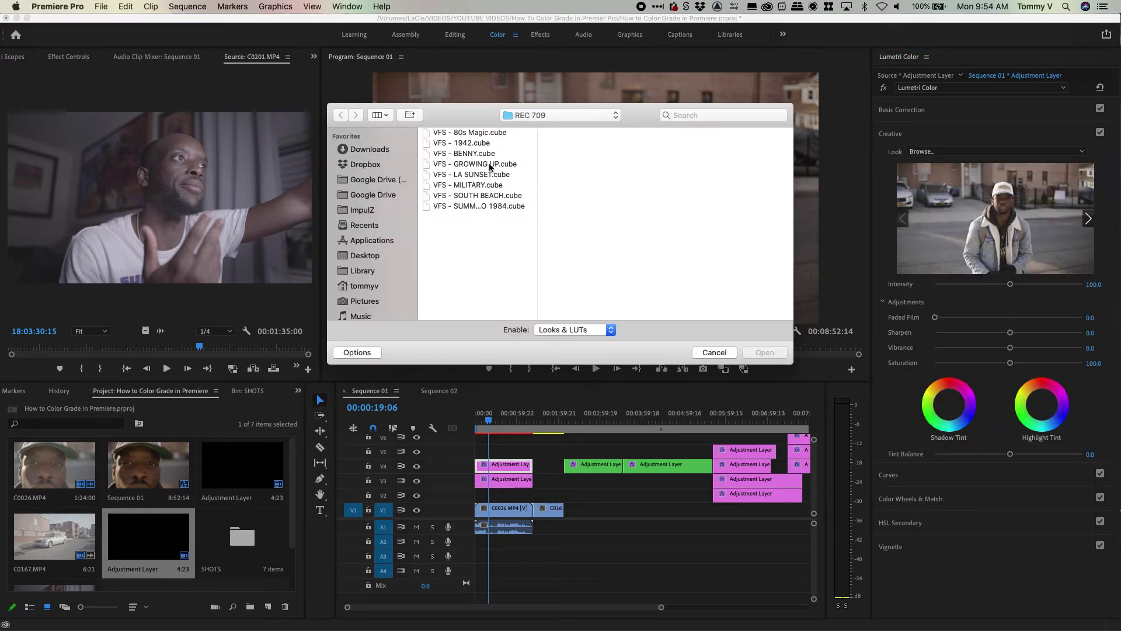
double_click(489, 164)
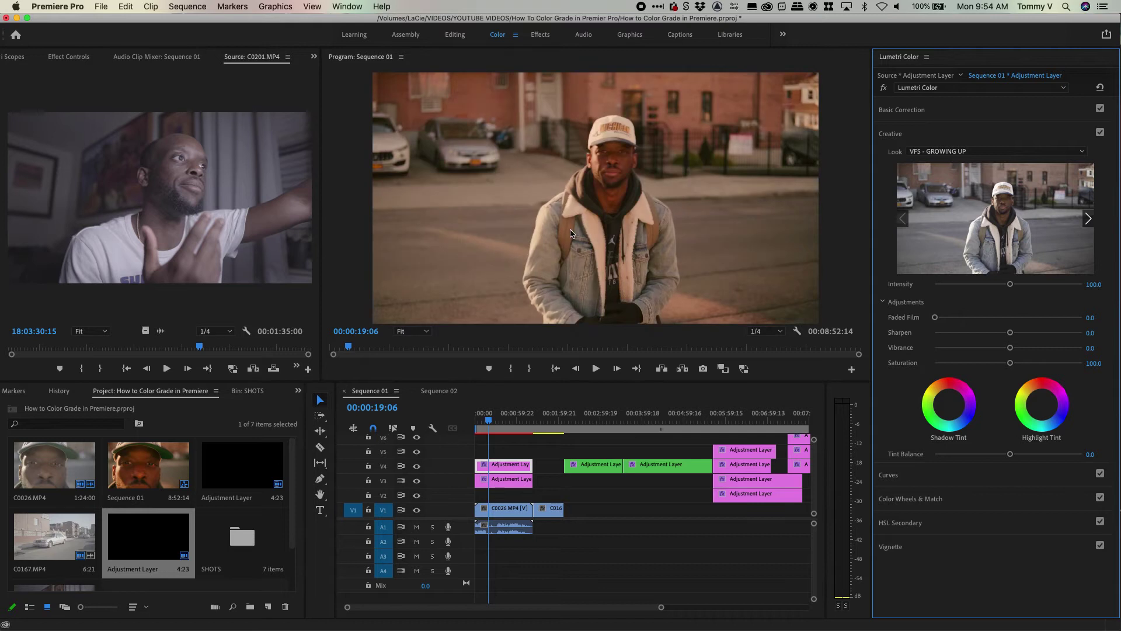
click(970, 150)
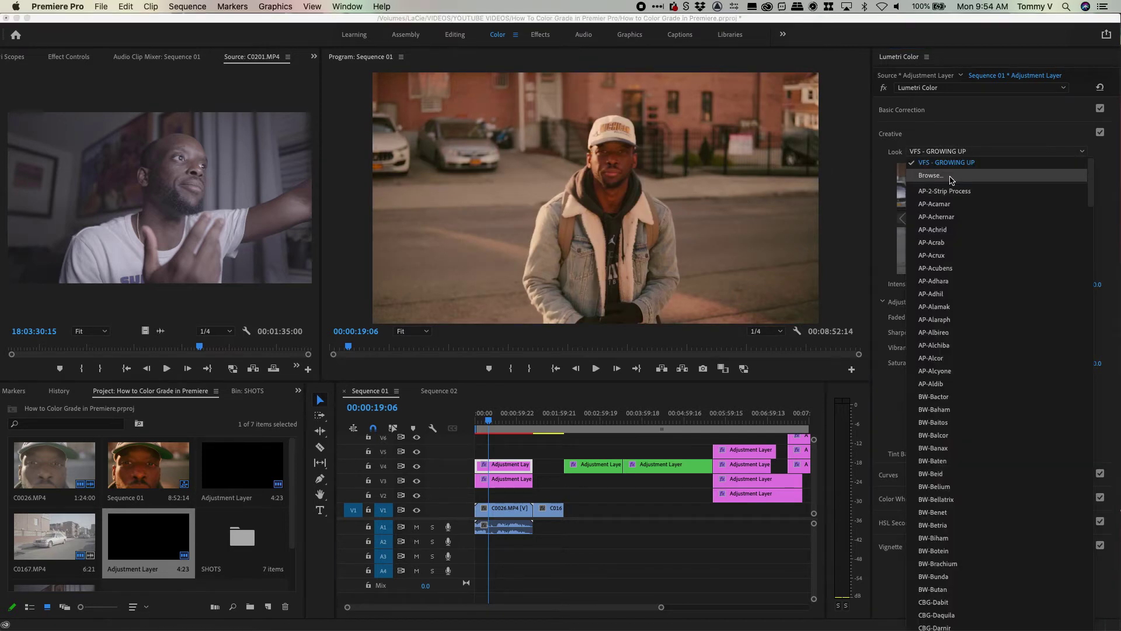
click(950, 177)
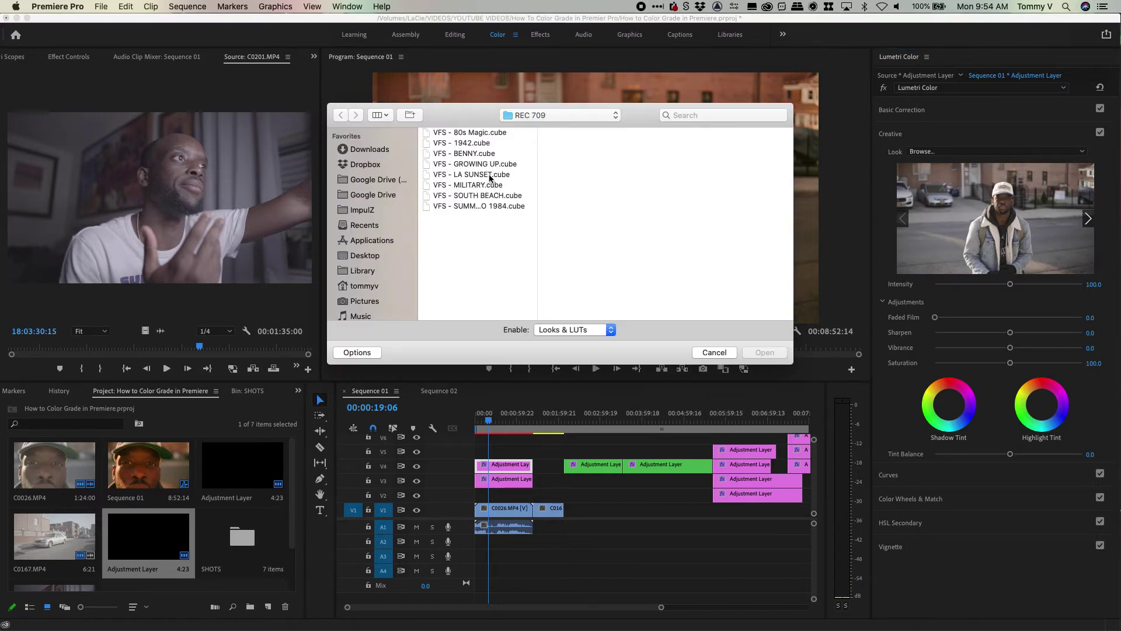
double_click(489, 175)
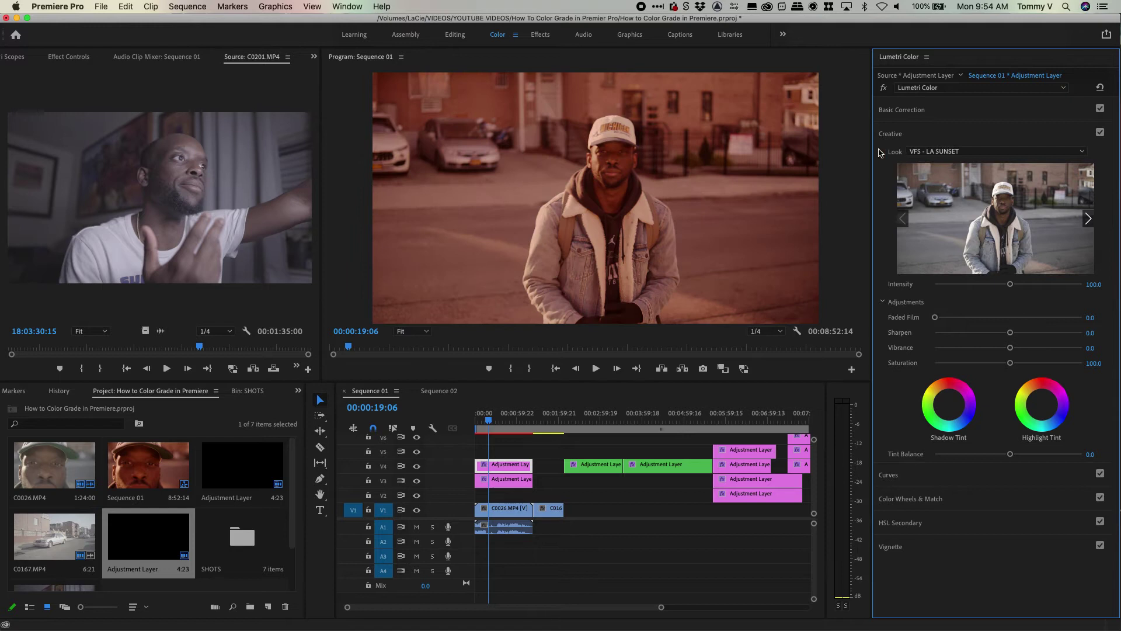
click(938, 153)
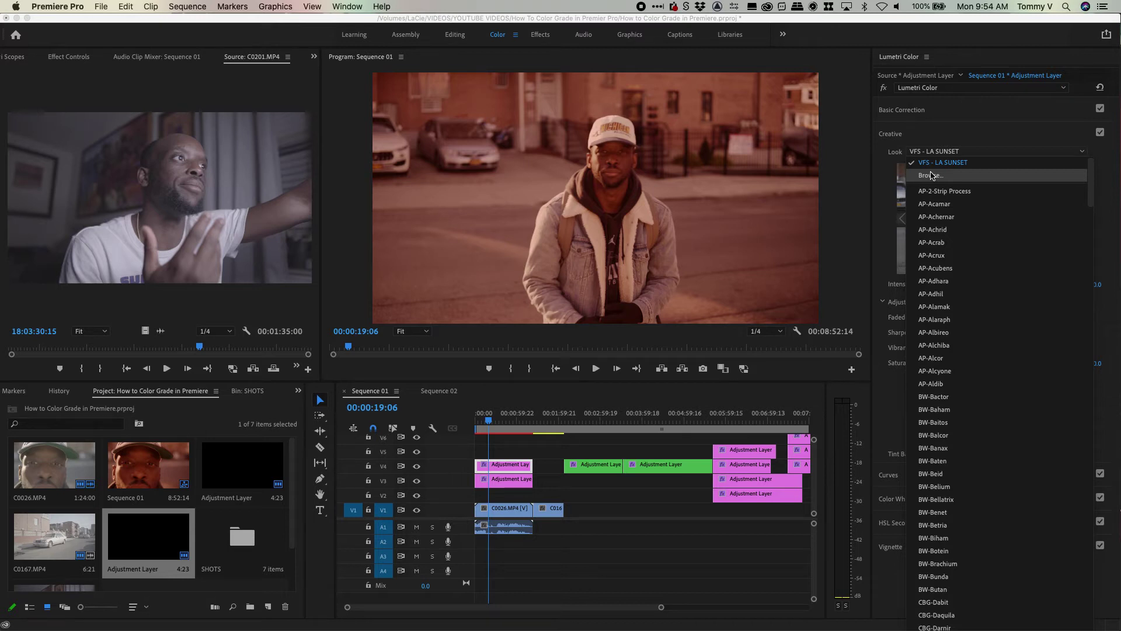
click(938, 139)
click(937, 134)
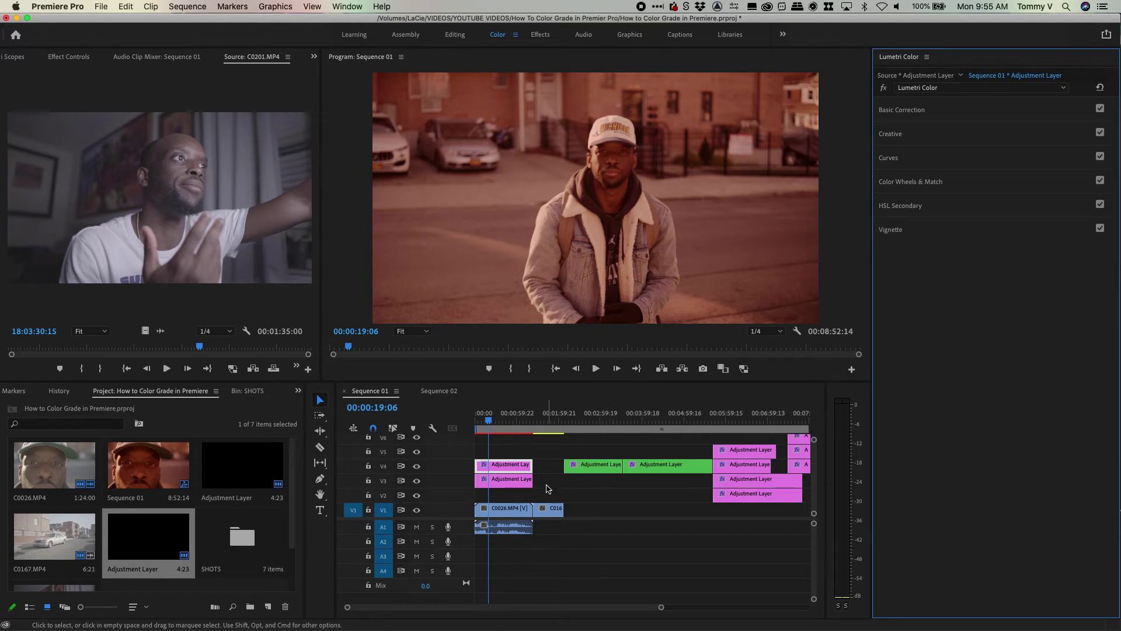
Step: Delete both the V3 and V4 adjustment layers above the C0026.MP4 clip
click(545, 467)
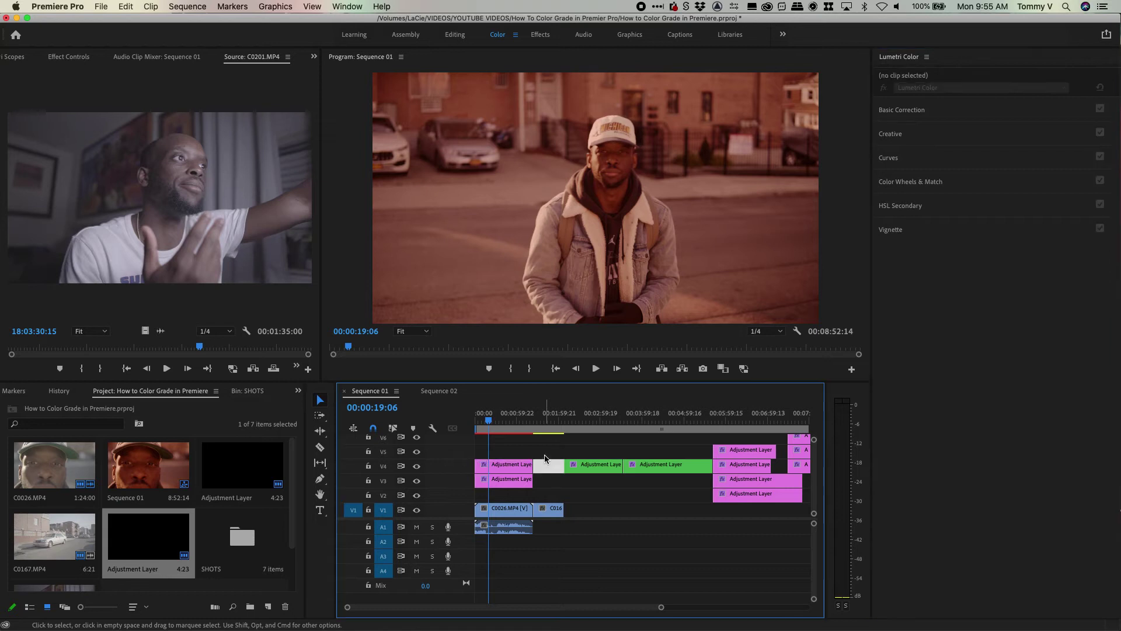
drag(549, 456, 484, 495)
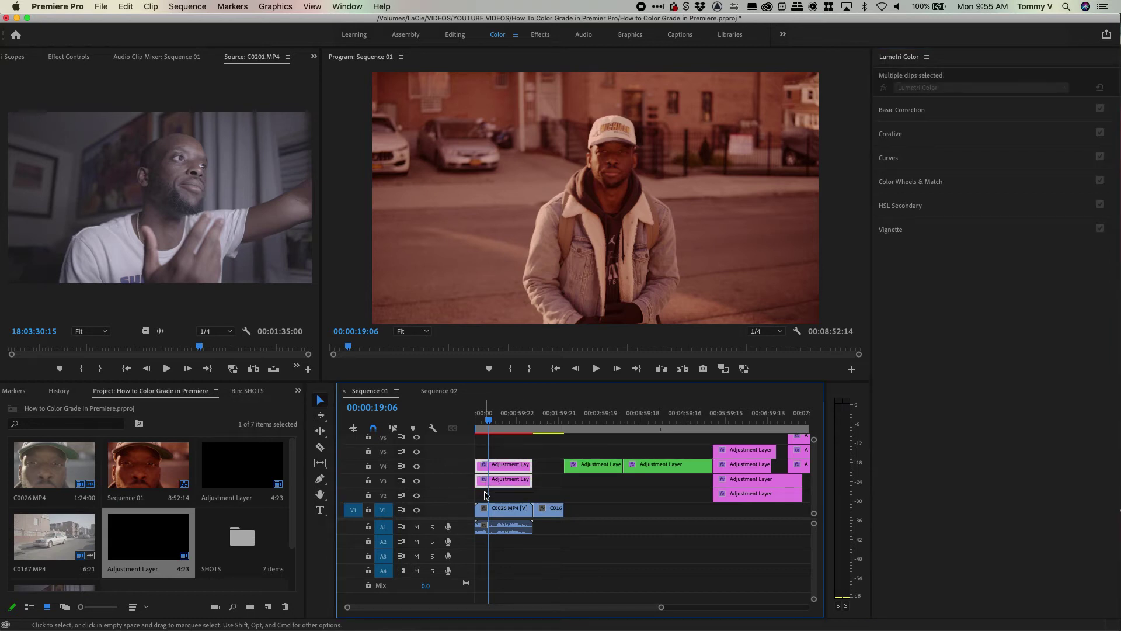
key(Delete)
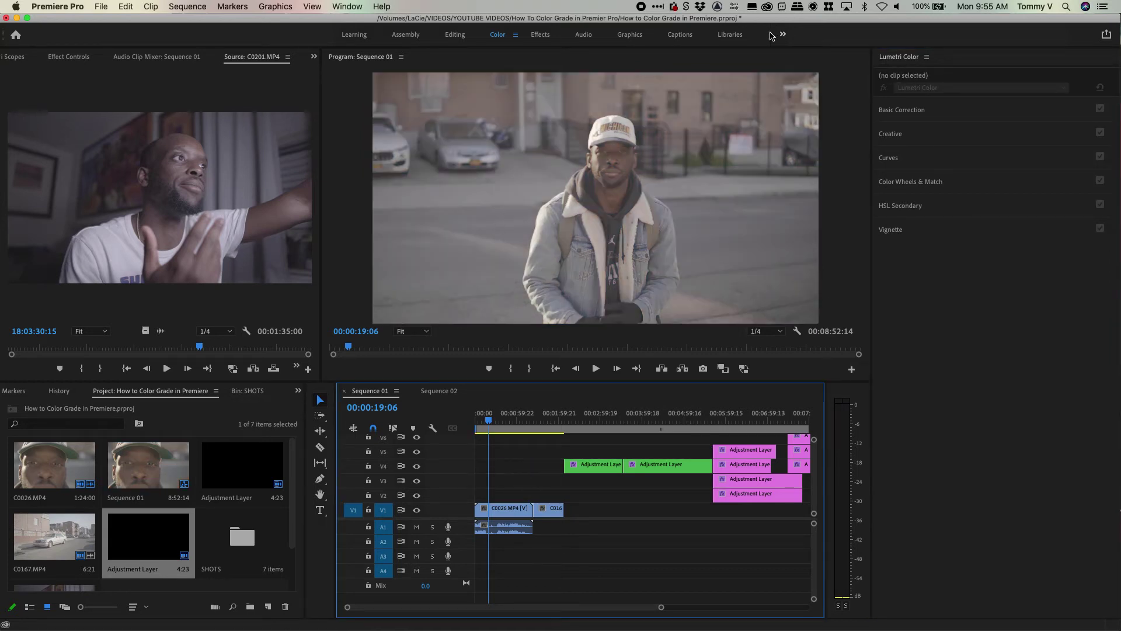
Step: Place a fresh adjustment layer on V4 above the C0026.MP4 clip and start browsing for its creative Look file
drag(134, 545, 532, 466)
click(511, 470)
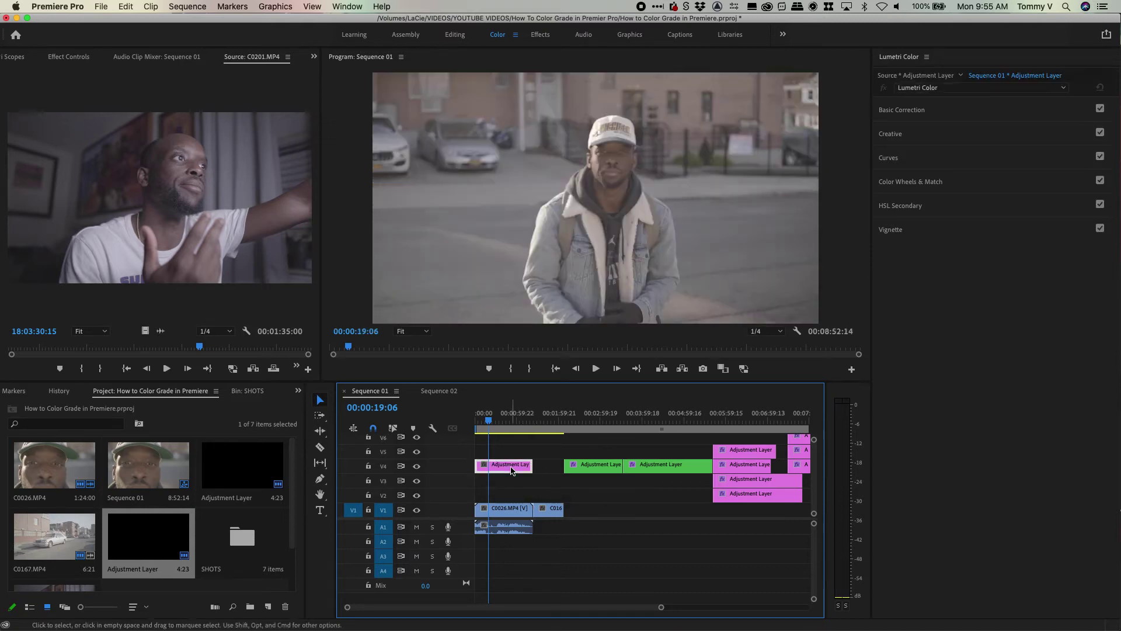
click(905, 136)
click(924, 152)
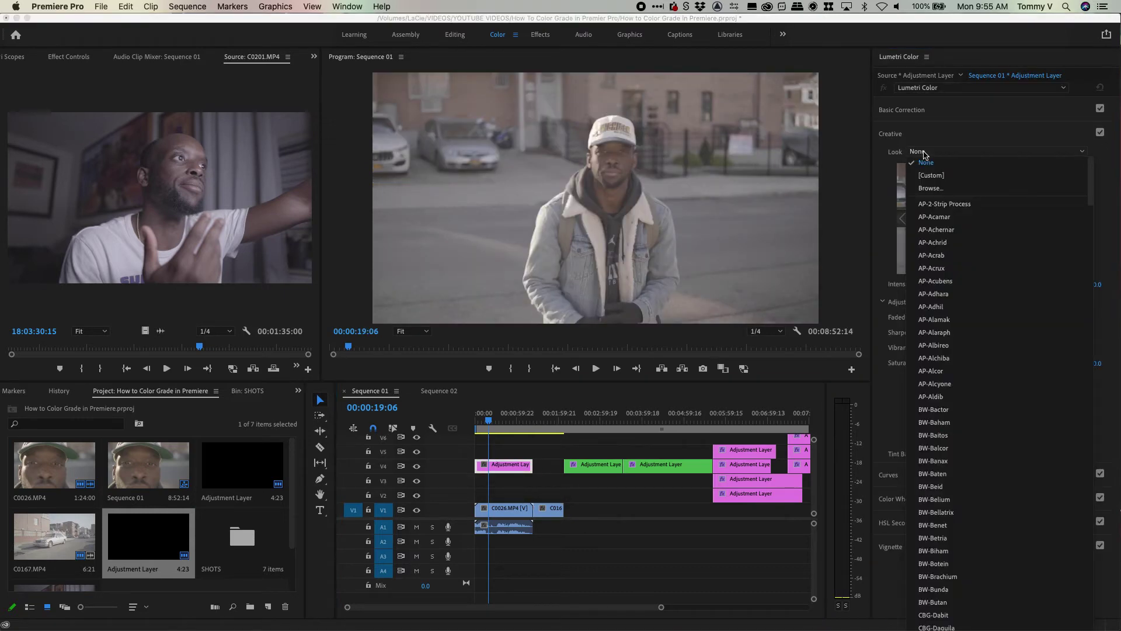
click(929, 188)
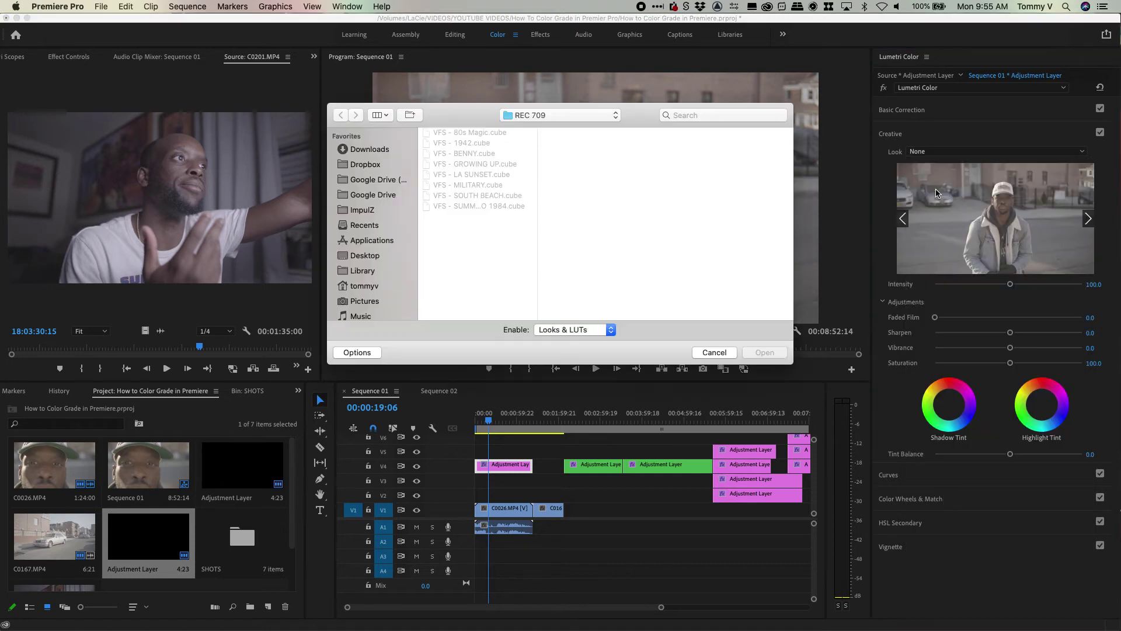
Step: Apply VFS - 80s Magic SLOG 2.cube from the LOG Strength 50 folder of VINTAGE FILMS VOLUME 1 as the adjustment layer's Look
click(568, 116)
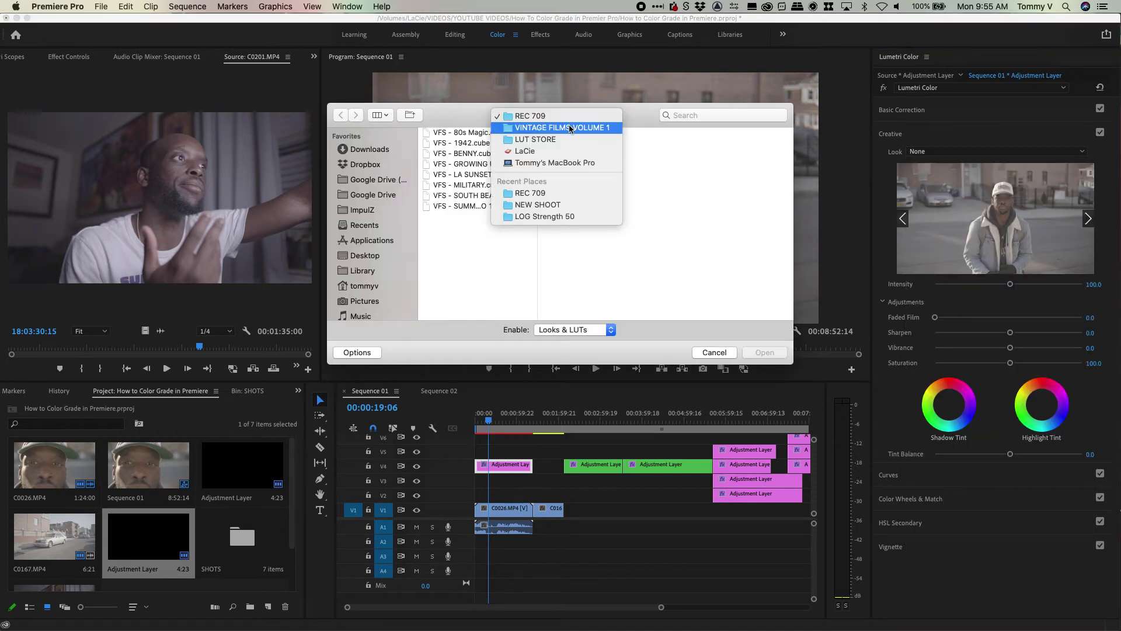
click(569, 124)
click(703, 133)
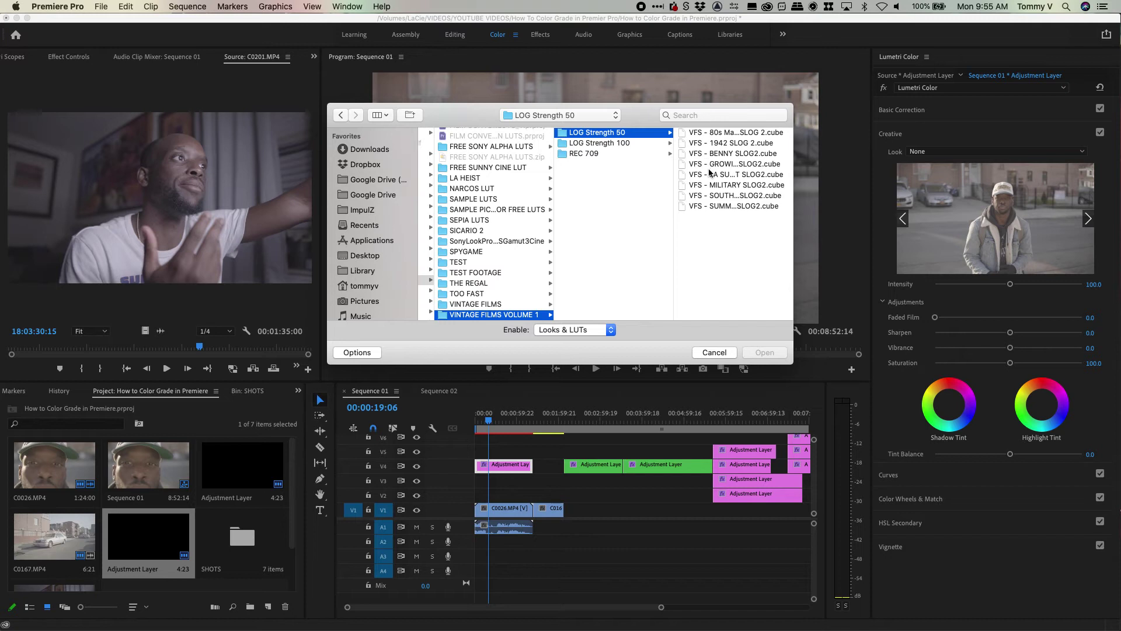
click(627, 144)
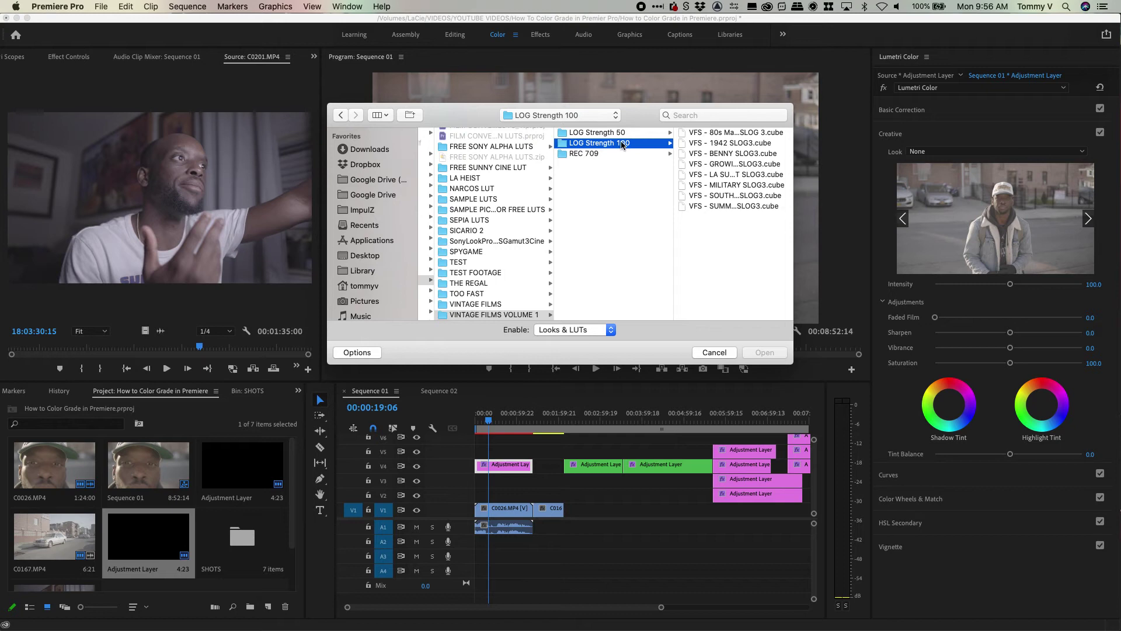
click(611, 135)
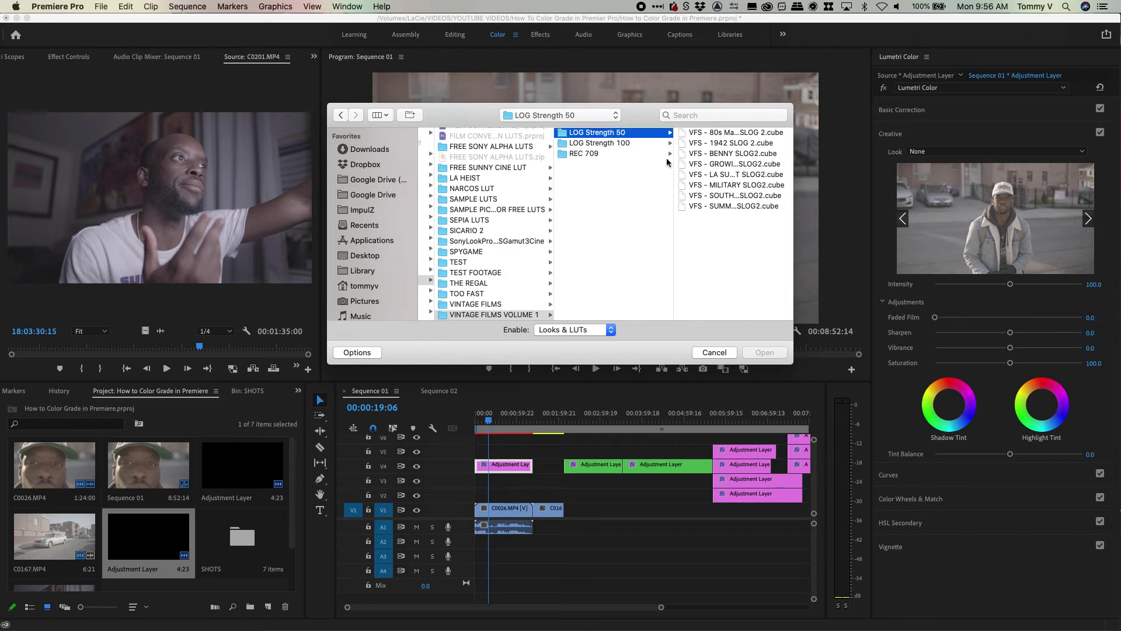
double_click(729, 133)
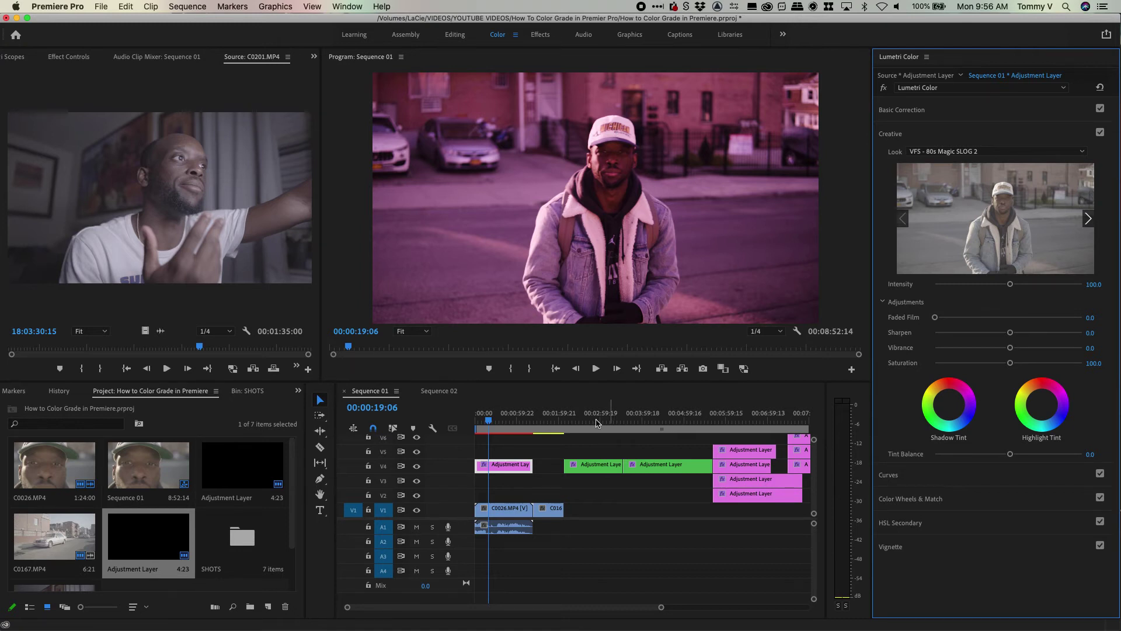
Step: Try an Exposure of 0.5 in the V4 adjustment layer's Basic Correction, and reset it to 0
click(900, 113)
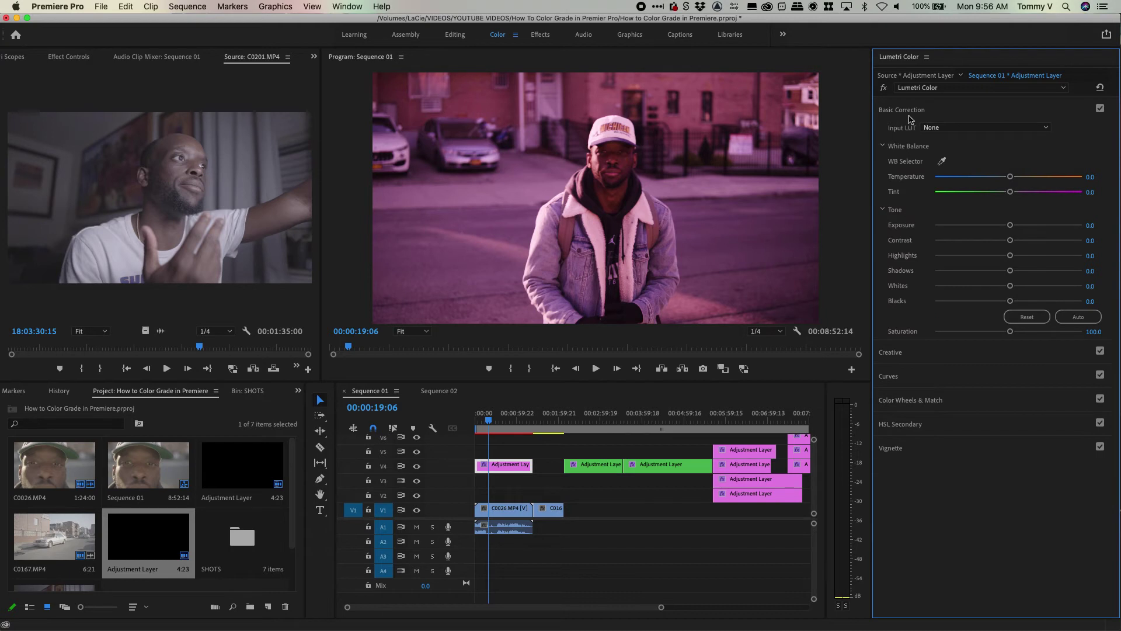
drag(1013, 228, 1016, 229)
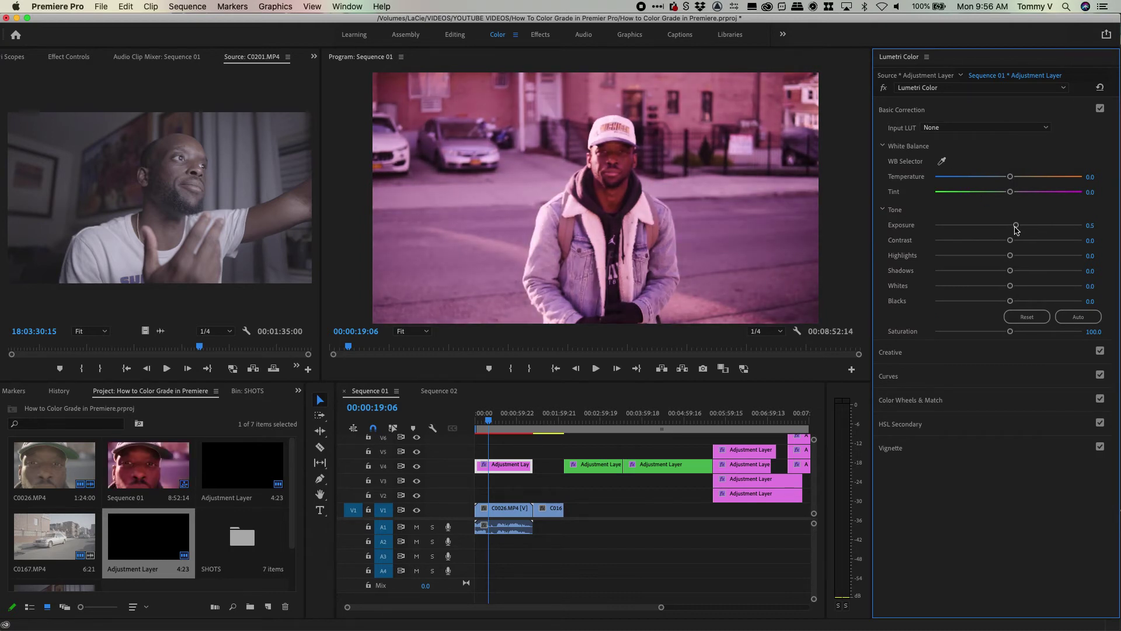
double_click(1016, 225)
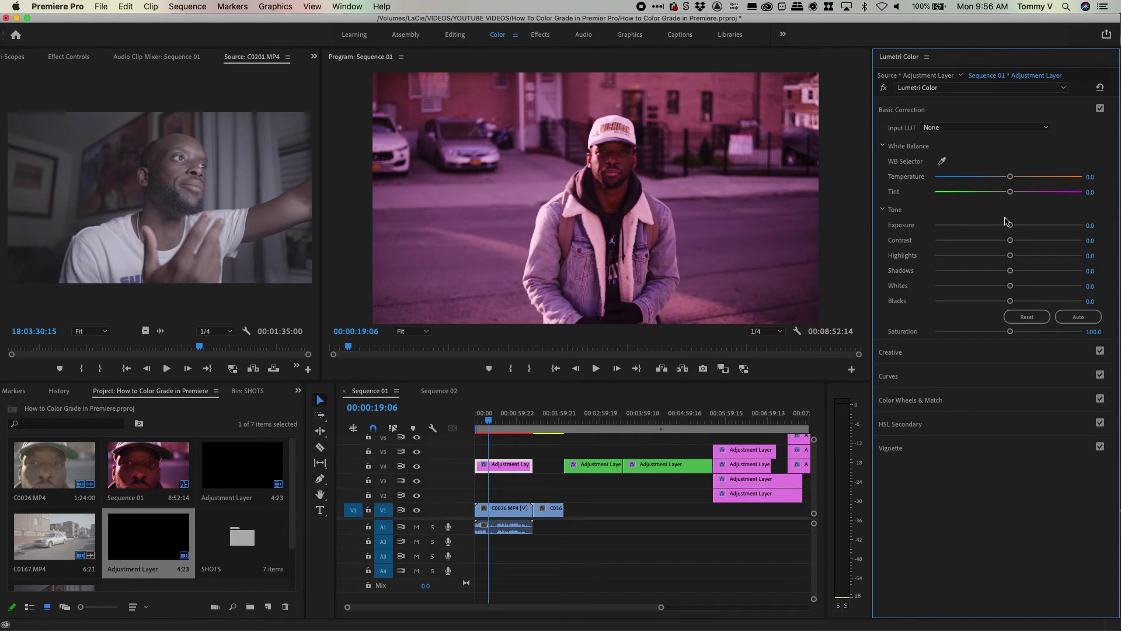
mouse_move(1012, 228)
mouse_down()
mouse_move(978, 240)
mouse_move(1029, 237)
mouse_move(1017, 228)
mouse_up()
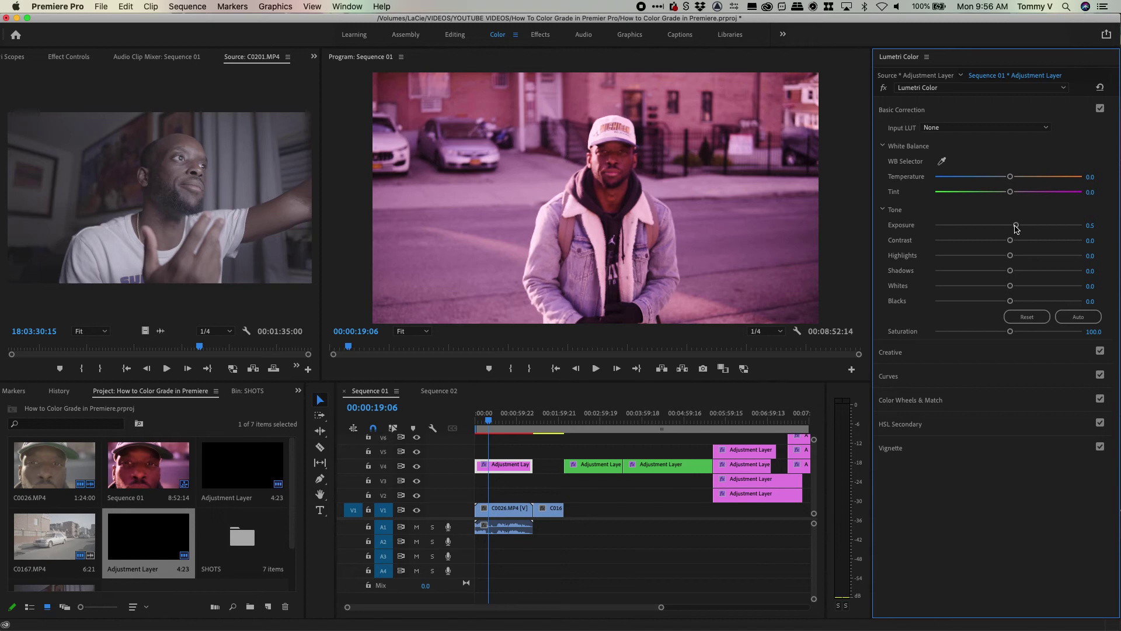
double_click(1015, 227)
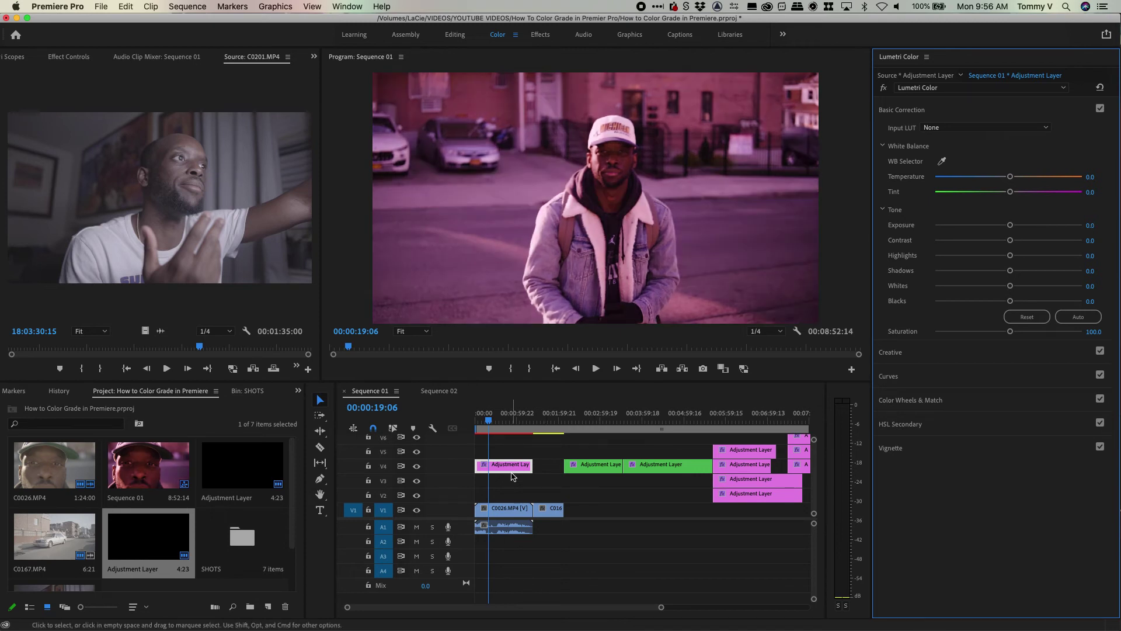
Step: Delete the V4 adjustment layer and place a fresh adjustment layer on V2 directly above the C0026.MP4 clip
click(545, 450)
click(506, 465)
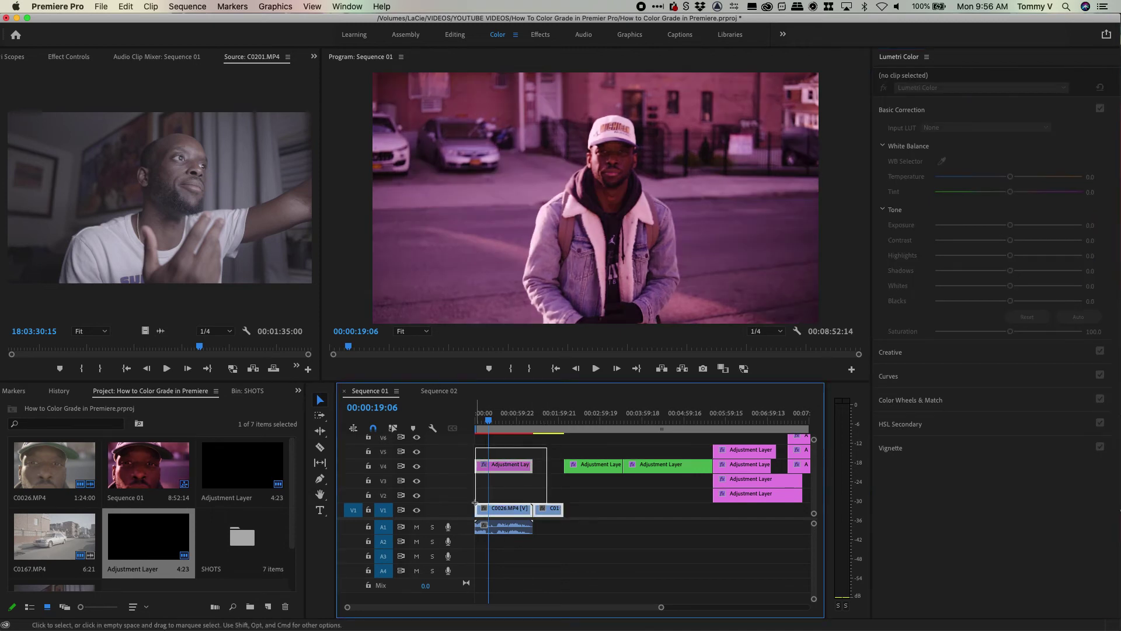
key(Delete)
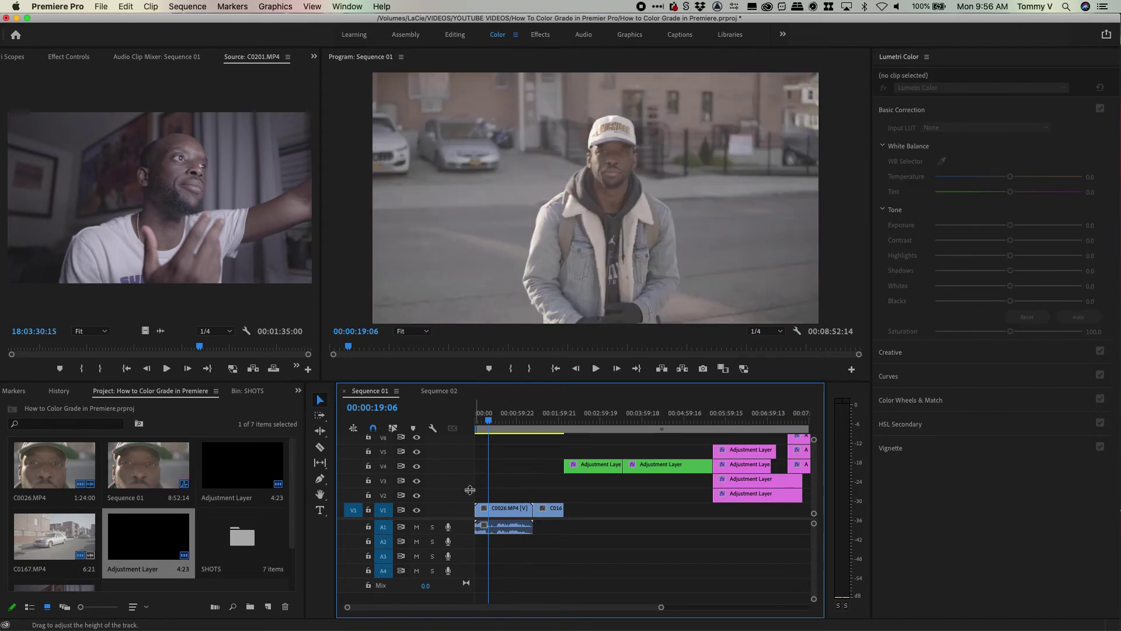
mouse_move(394, 628)
drag(157, 529, 532, 494)
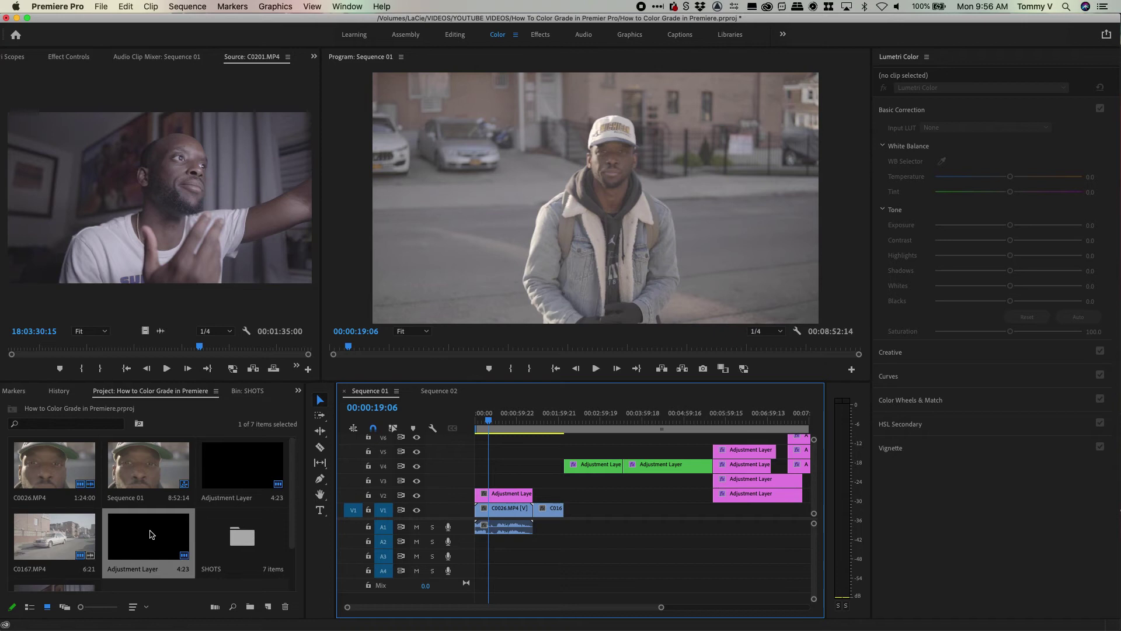
Step: Find the FilmConvert Nitrate effect and apply it to the V2 adjustment layer above the C0026.MP4 clip
click(493, 494)
click(538, 37)
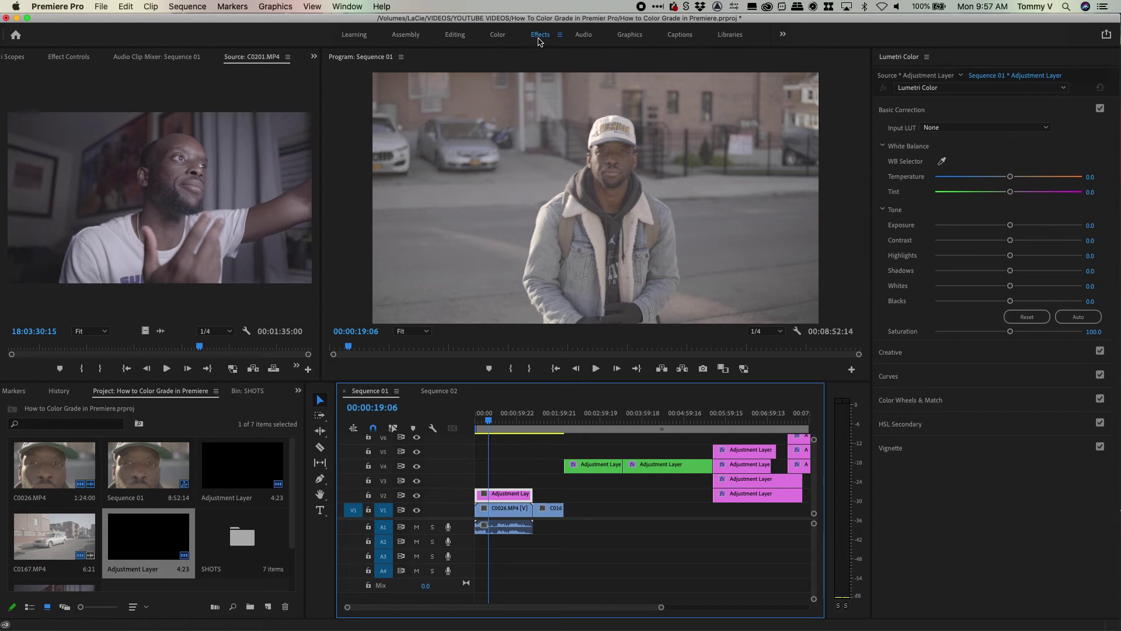
click(538, 38)
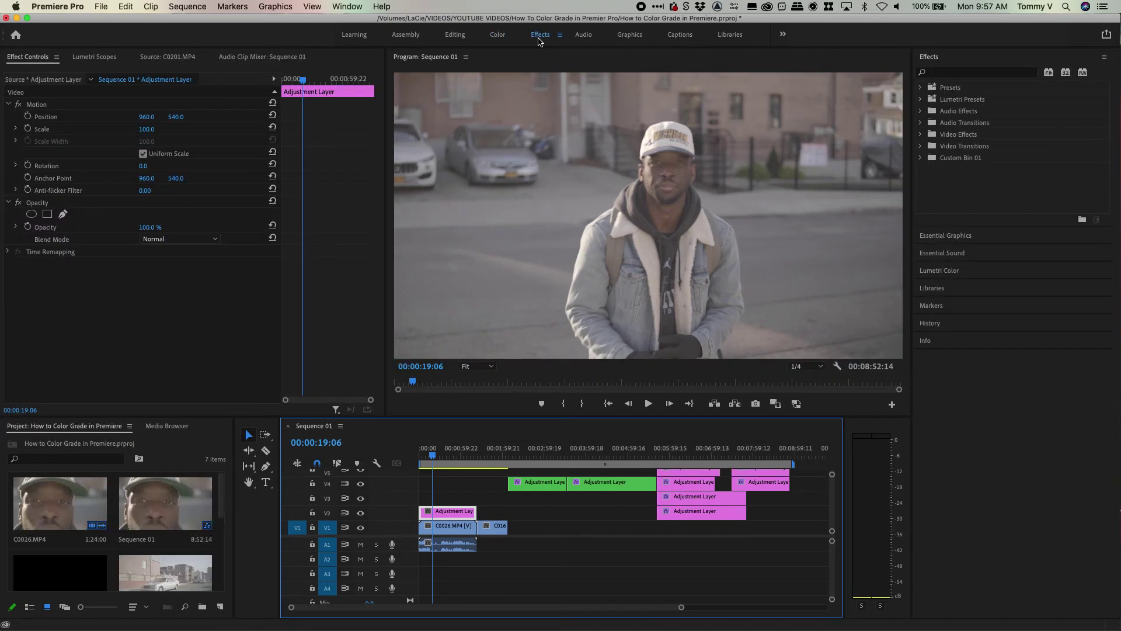
click(978, 73)
text(nitrate)
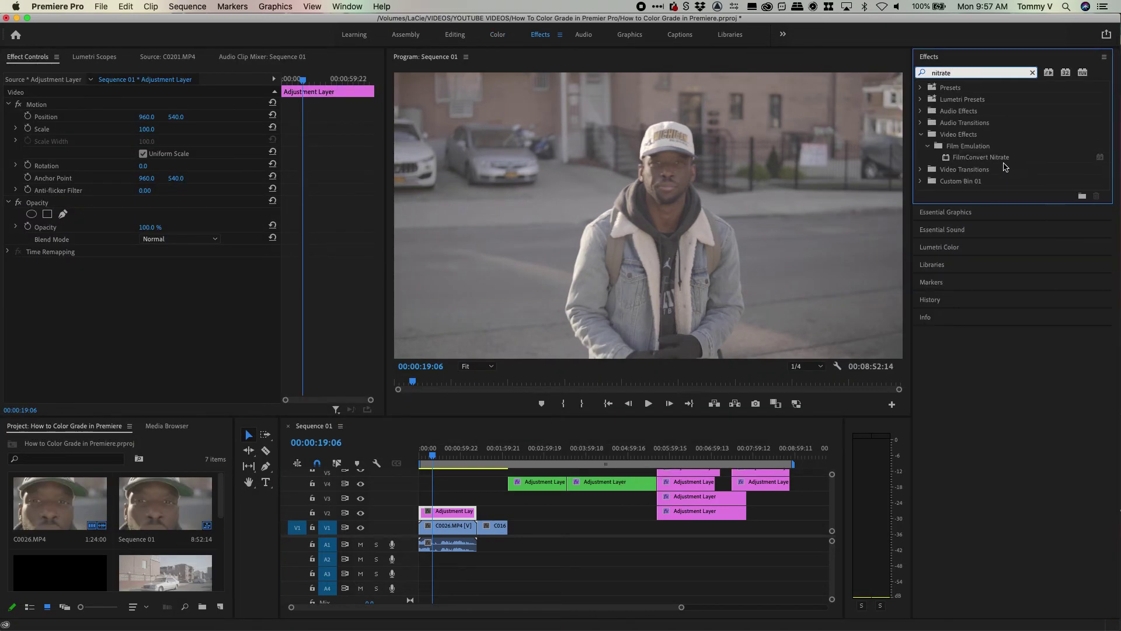
click(997, 158)
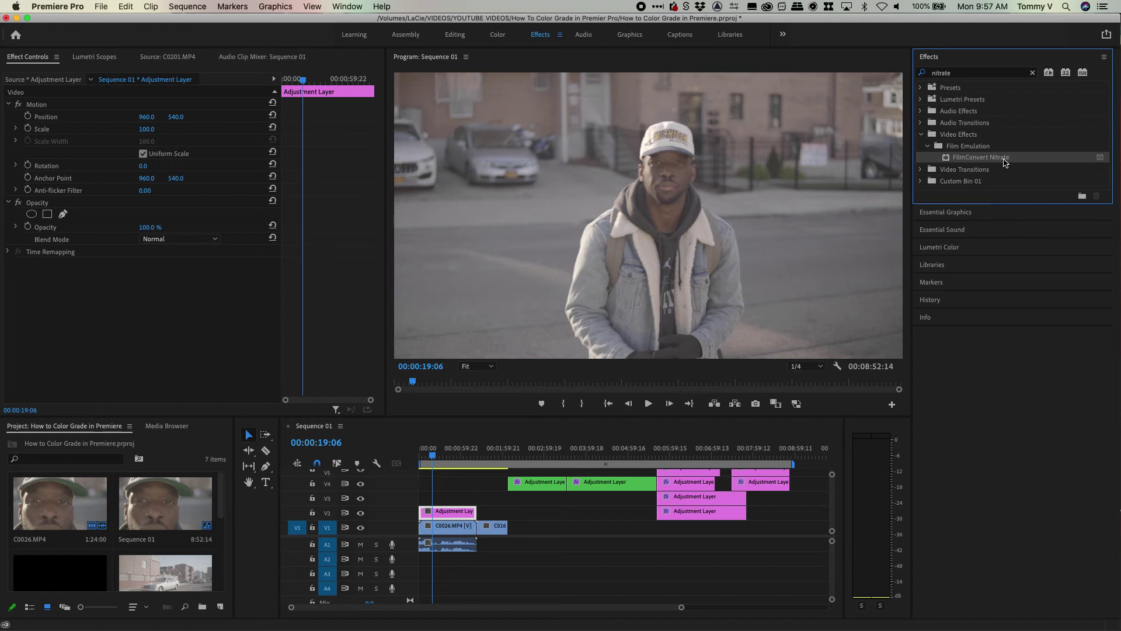
drag(1007, 162, 456, 512)
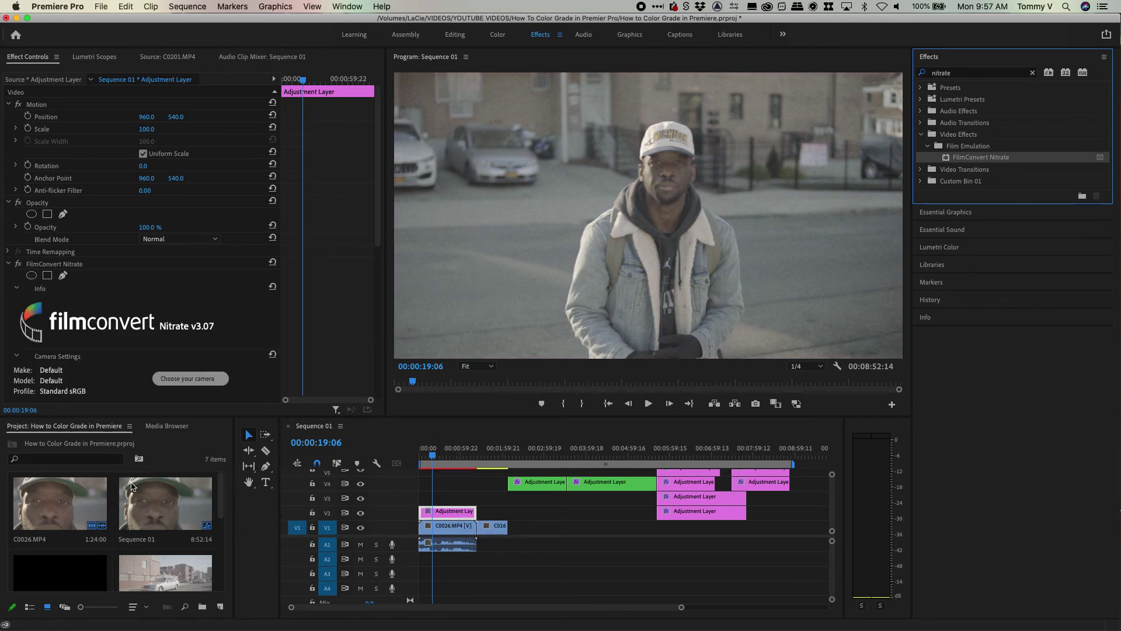
Step: Set the FilmConvert Nitrate camera to Sony A6300 with the S-Log2 S-Gamut3.Cine profile
click(191, 380)
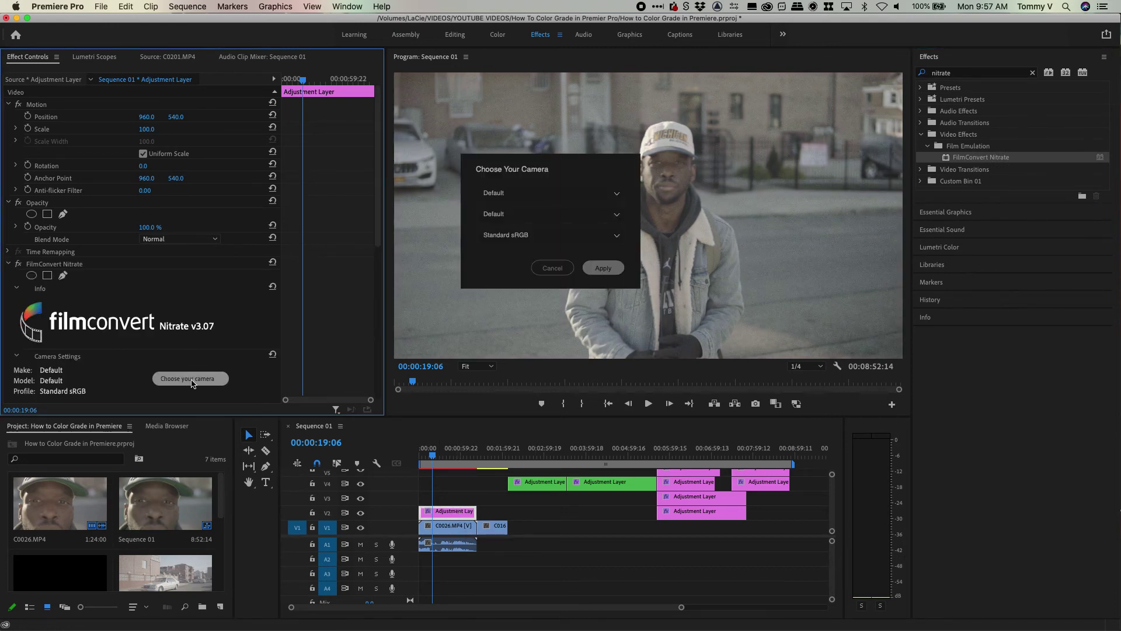
click(556, 196)
click(533, 314)
click(540, 235)
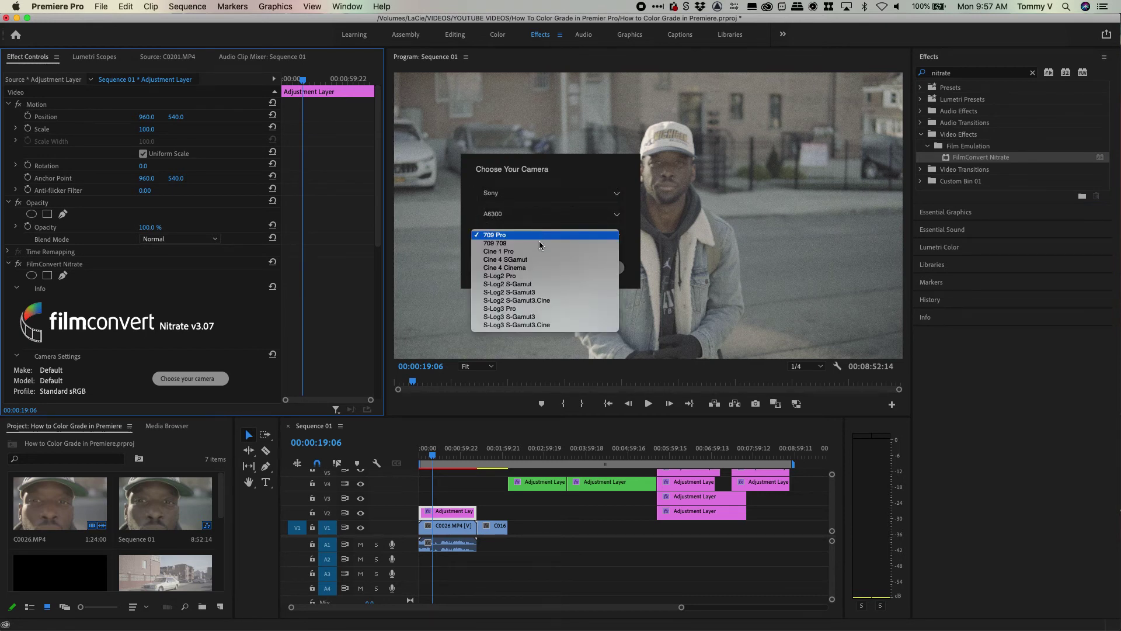
click(548, 301)
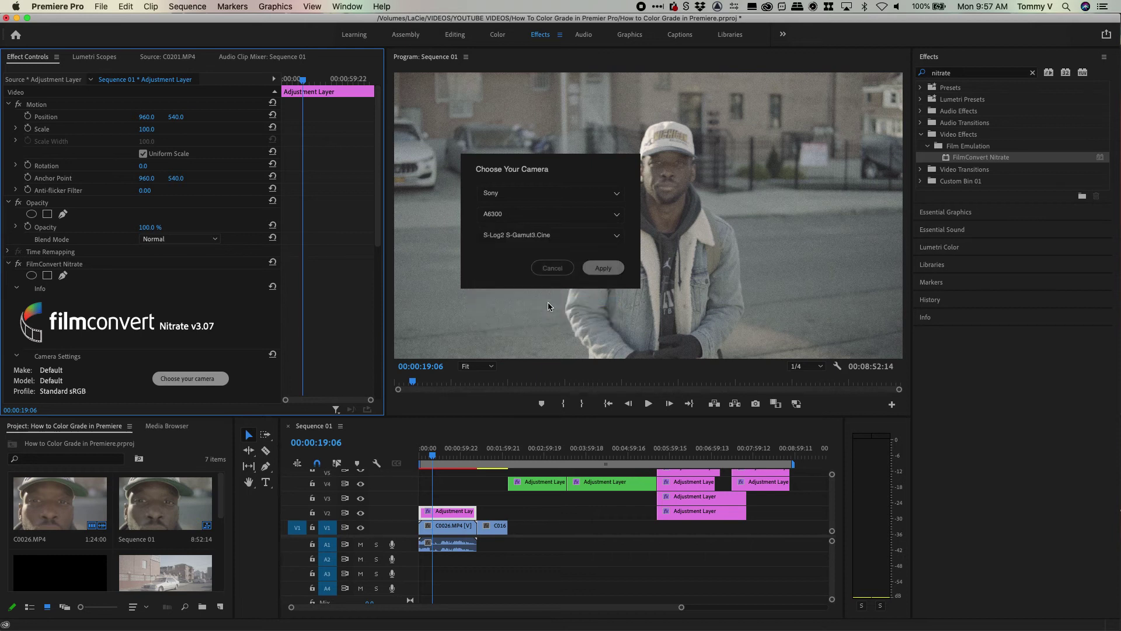
click(601, 266)
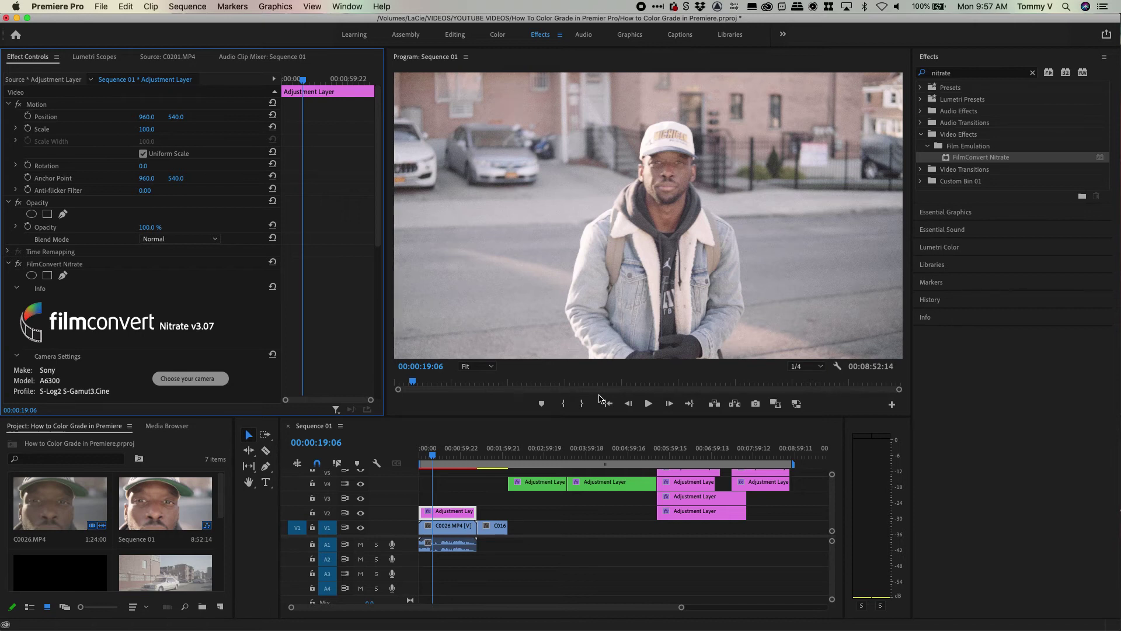
Step: Lower the FilmConvert Nitrate Exposure on the V2 adjustment layer to -0.82
click(480, 439)
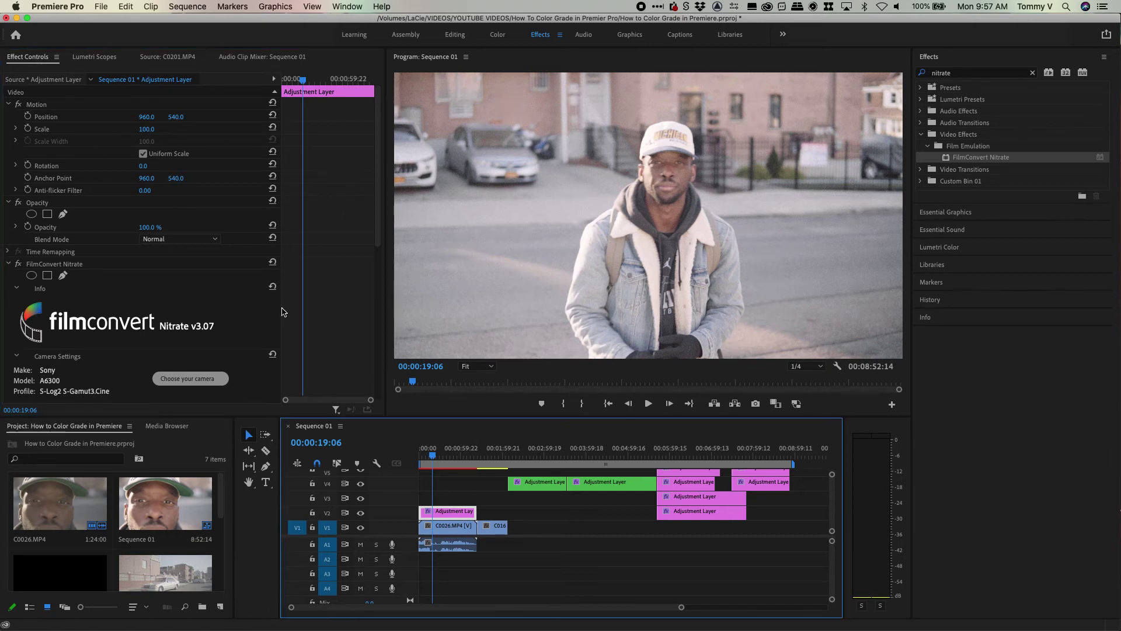
scroll(282, 311, down, 5)
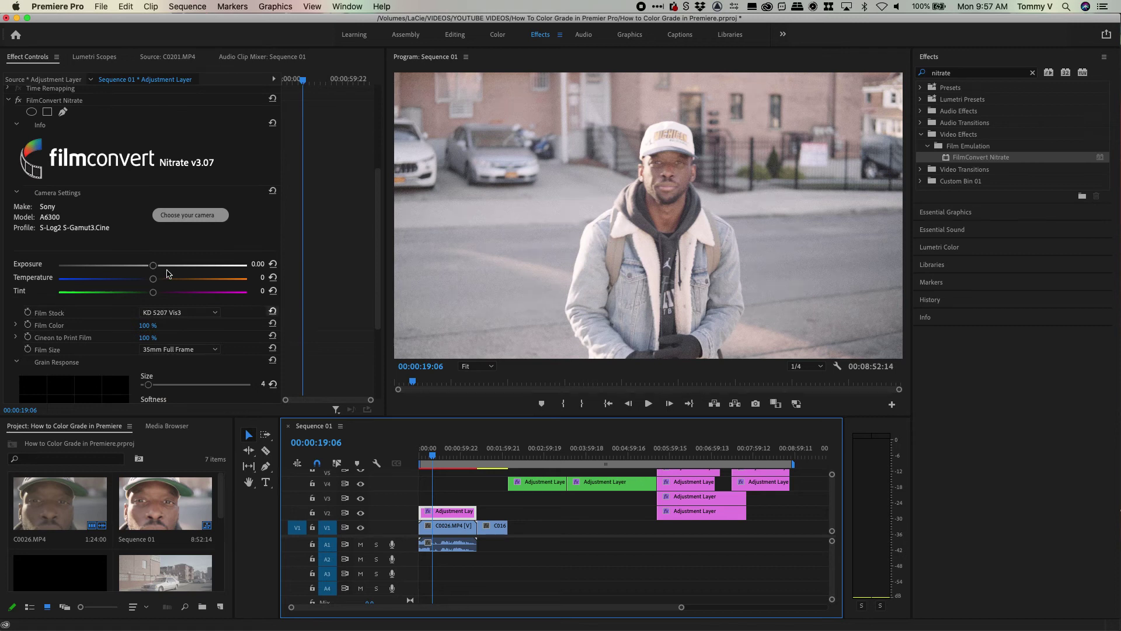
drag(153, 263, 133, 265)
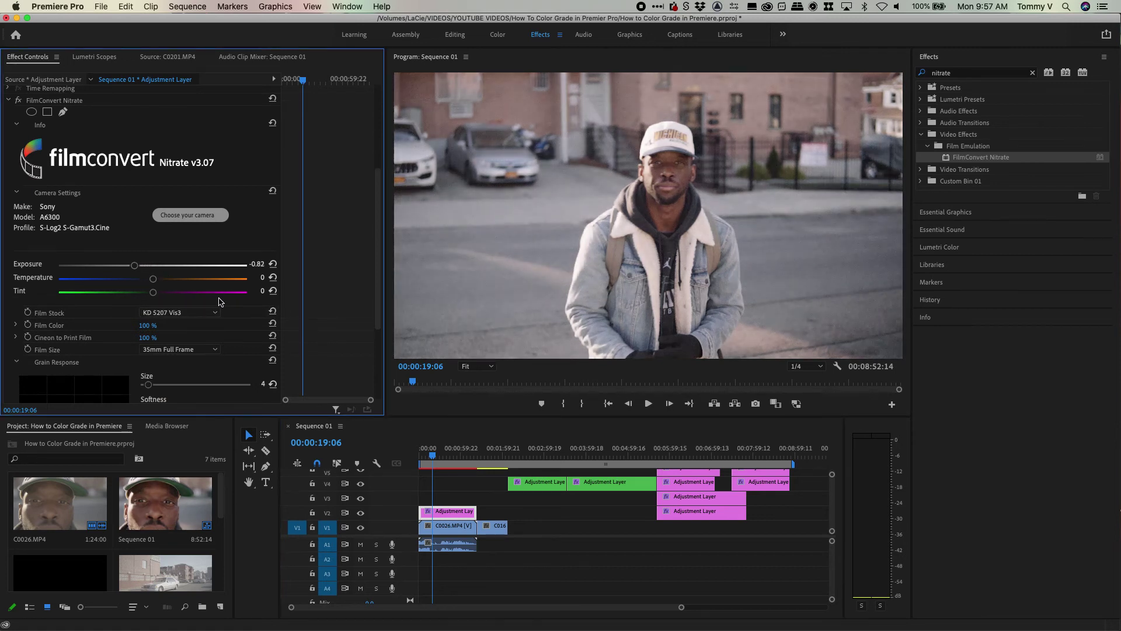
Step: Shape the Nitrate Color Correction curve with a slightly lowered shadow point and a slightly raised midtone point
scroll(221, 300, down, 5)
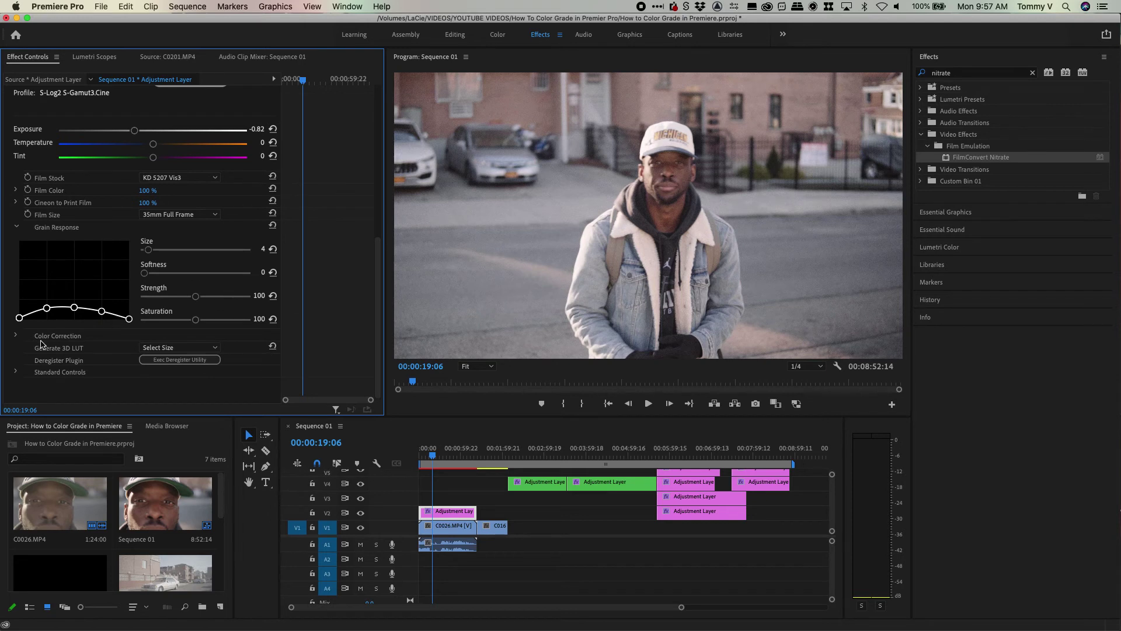
click(15, 335)
scroll(66, 345, down, 10)
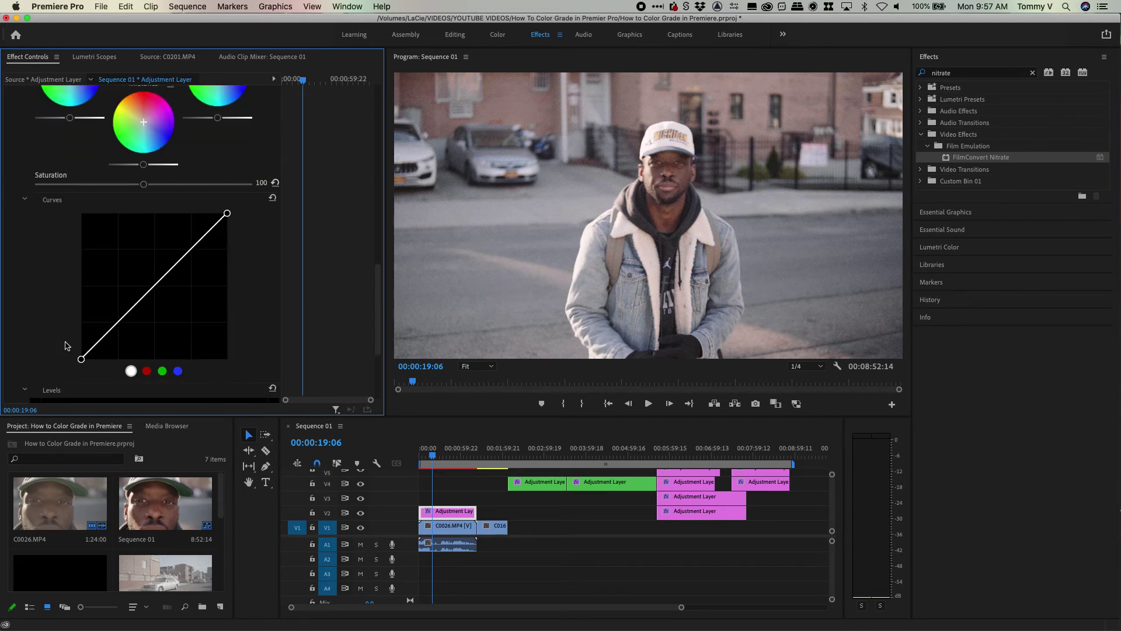
drag(105, 277, 106, 279)
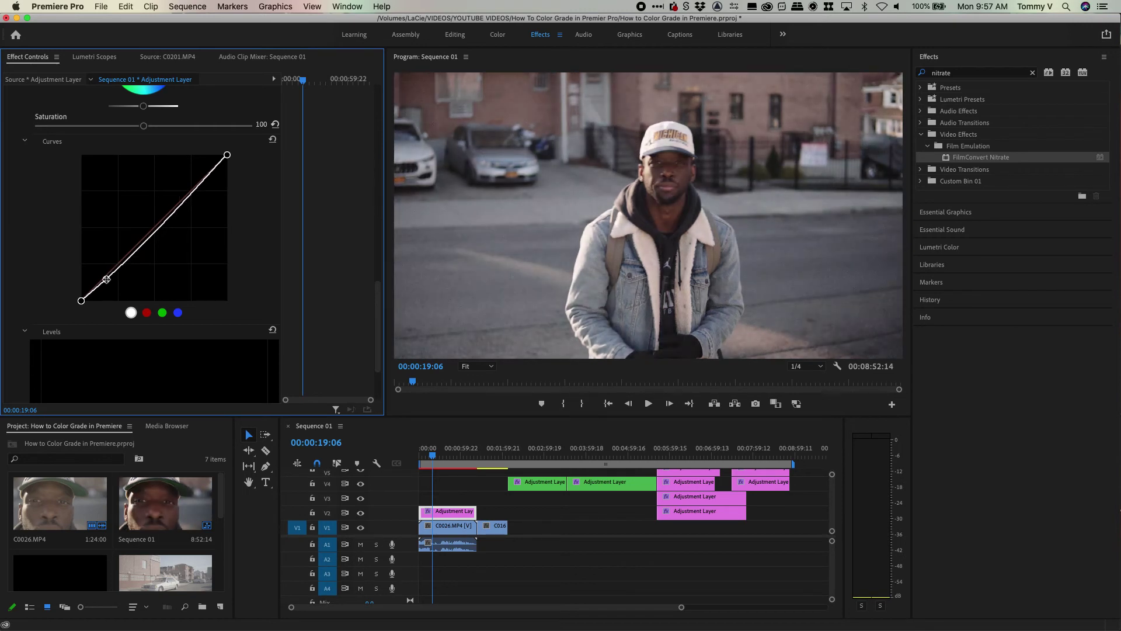
drag(158, 229, 155, 225)
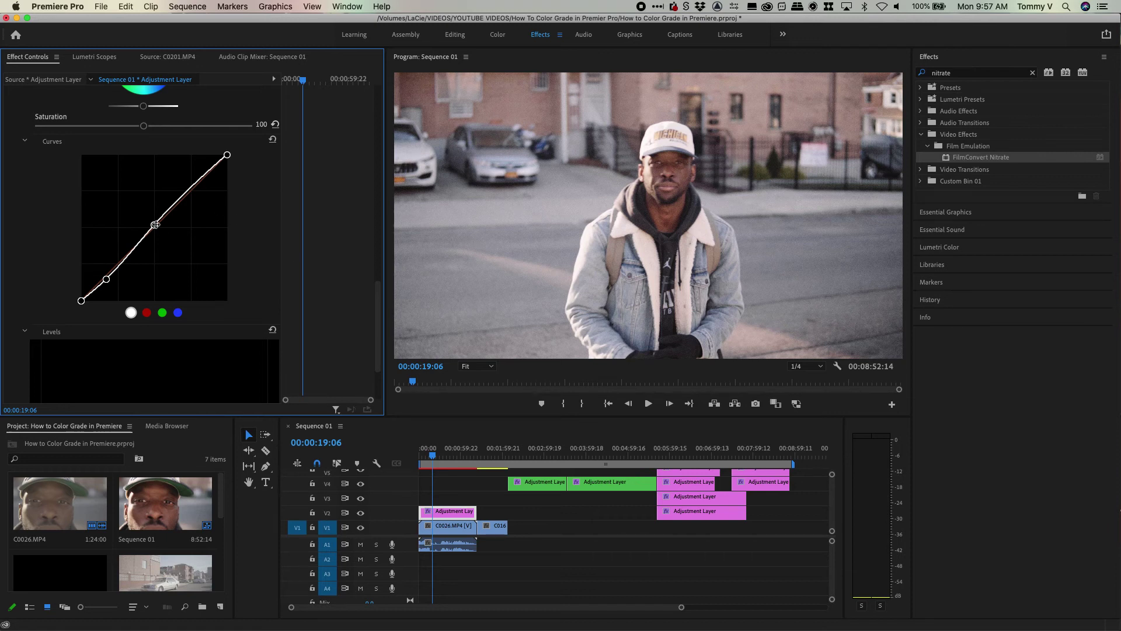
Step: Place another adjustment layer on V3 directly above the Nitrate adjustment layer and select it
click(58, 569)
drag(56, 571, 476, 496)
click(453, 499)
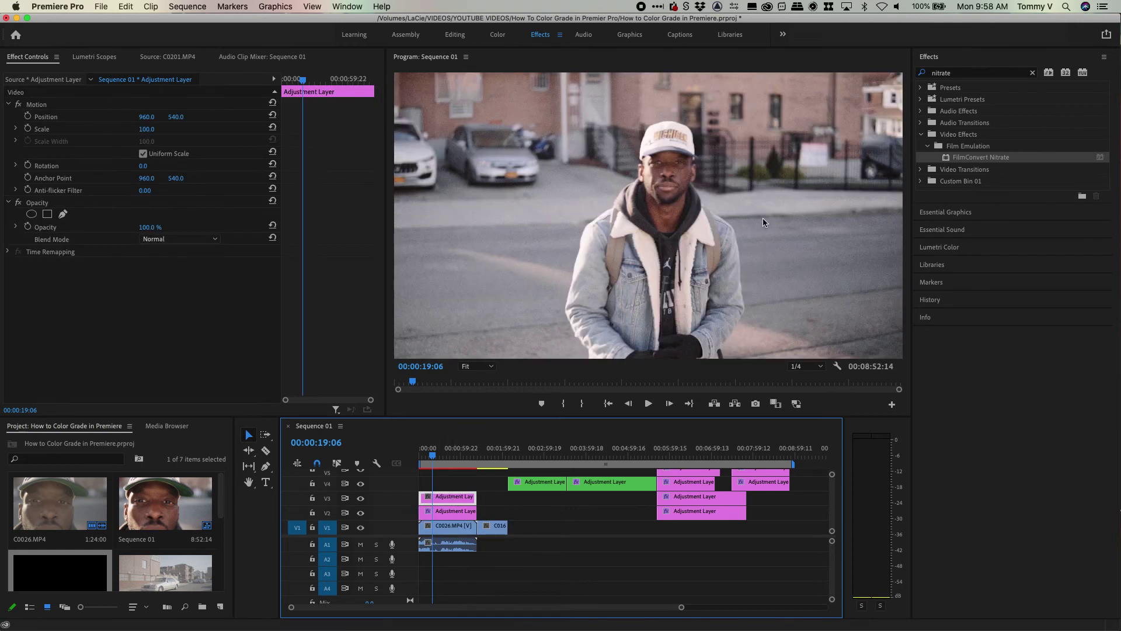
Step: Try VFS - 80s Magic SLOG 2.cube from the LOG Strength 50 folder as the V3 adjustment layer's creative Look
click(498, 35)
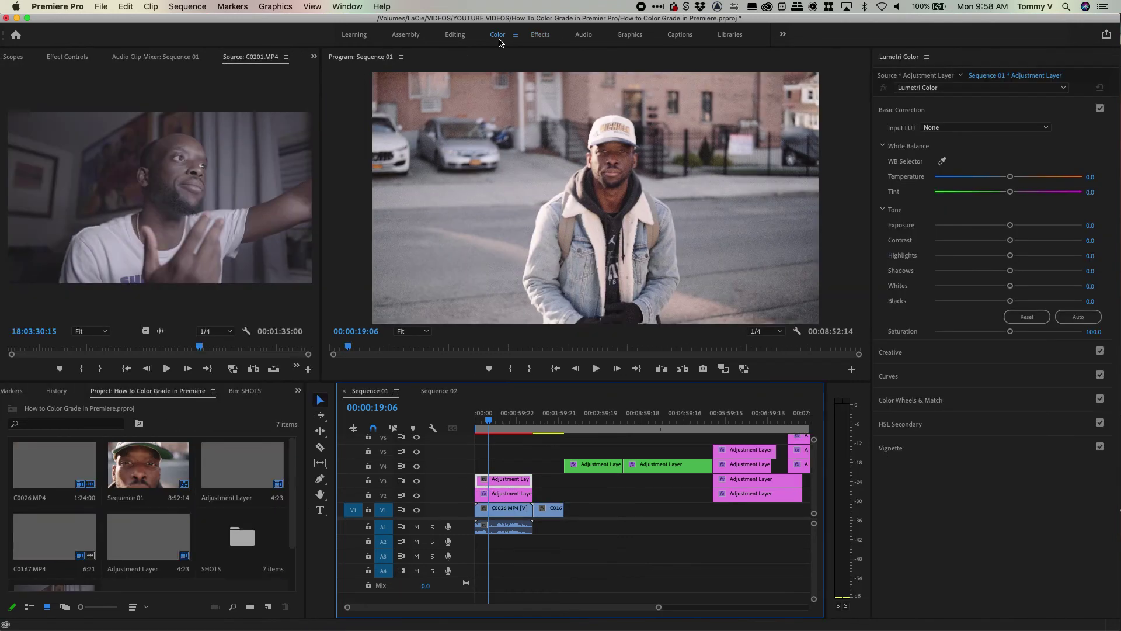
click(930, 111)
click(923, 135)
click(941, 151)
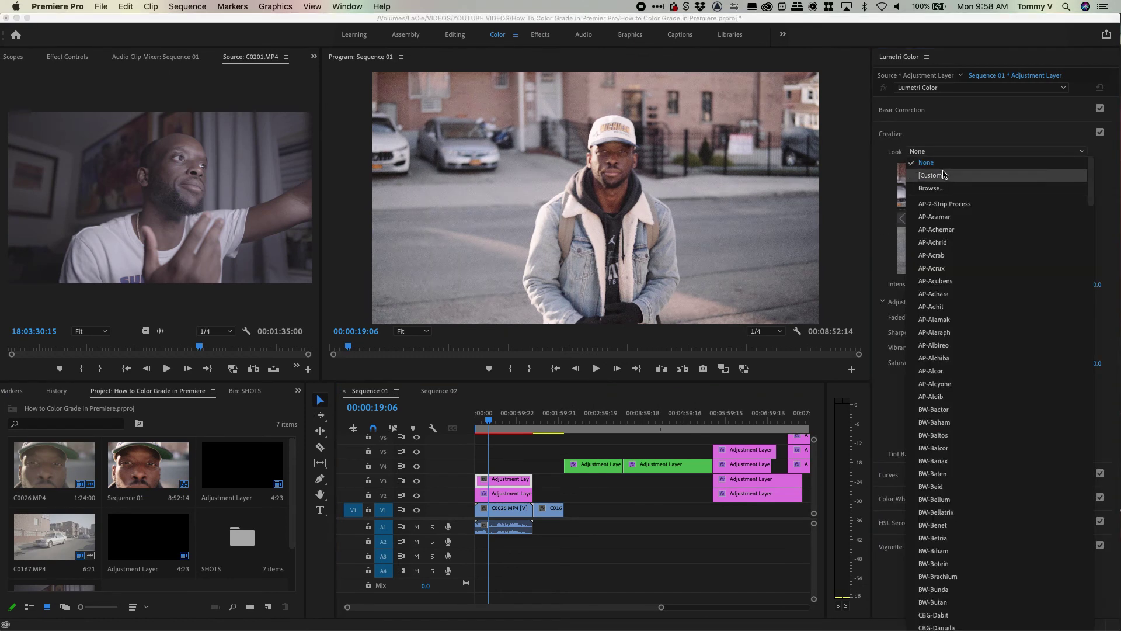
click(941, 189)
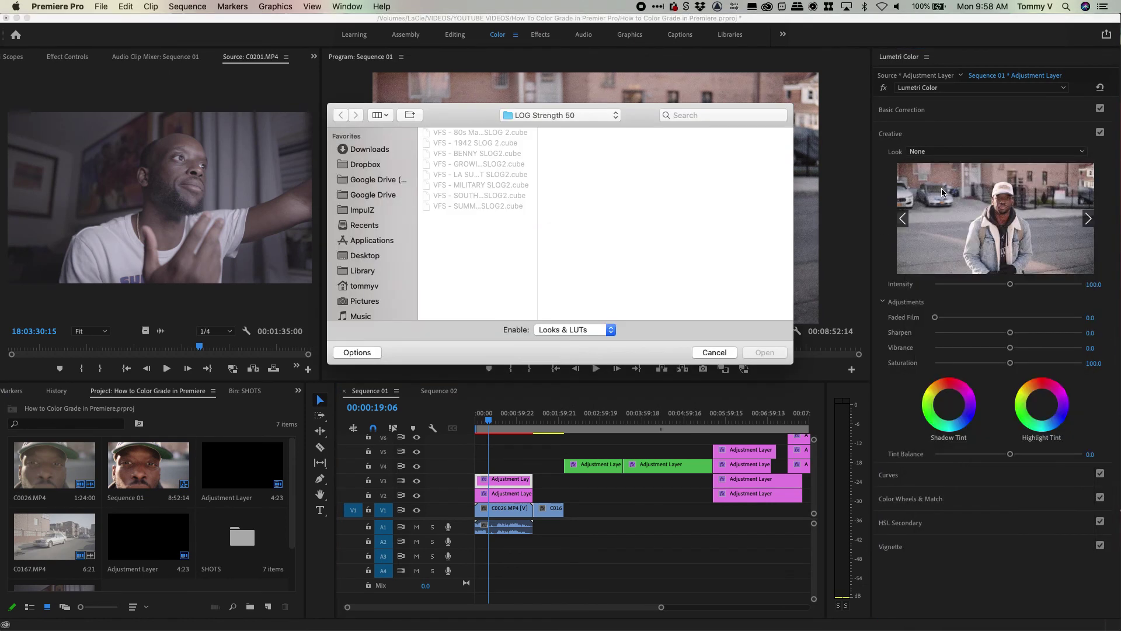
double_click(482, 133)
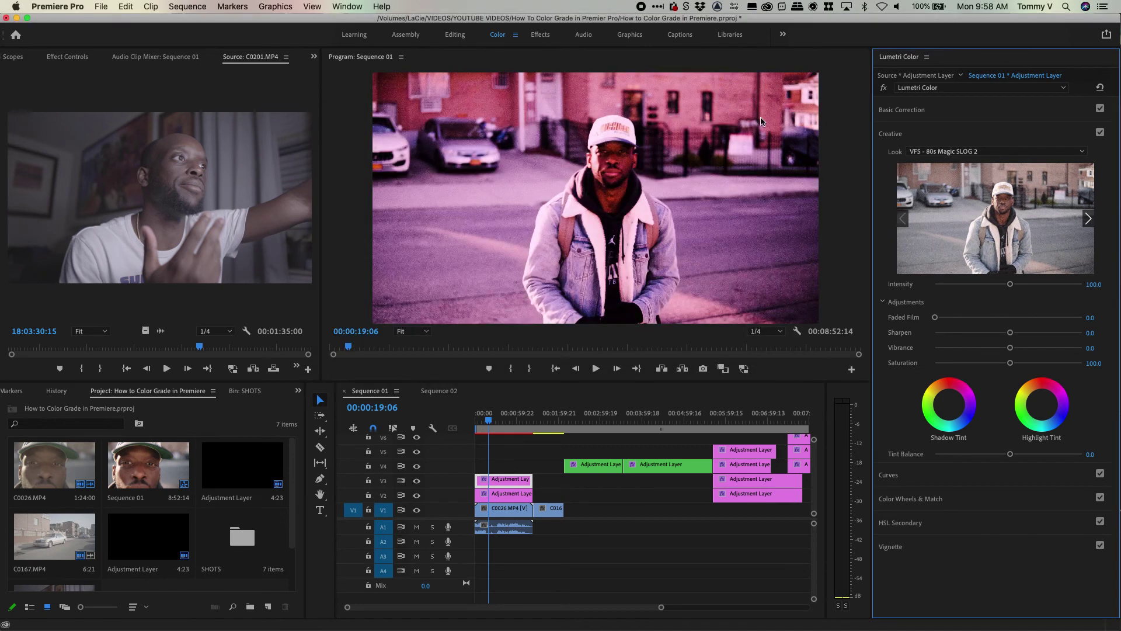
Step: Try VFS - 80s Magic.cube from the REC 709 folder of VINTAGE FILMS VOLUME 1 as the V3 layer's Look
click(969, 151)
click(966, 177)
click(543, 115)
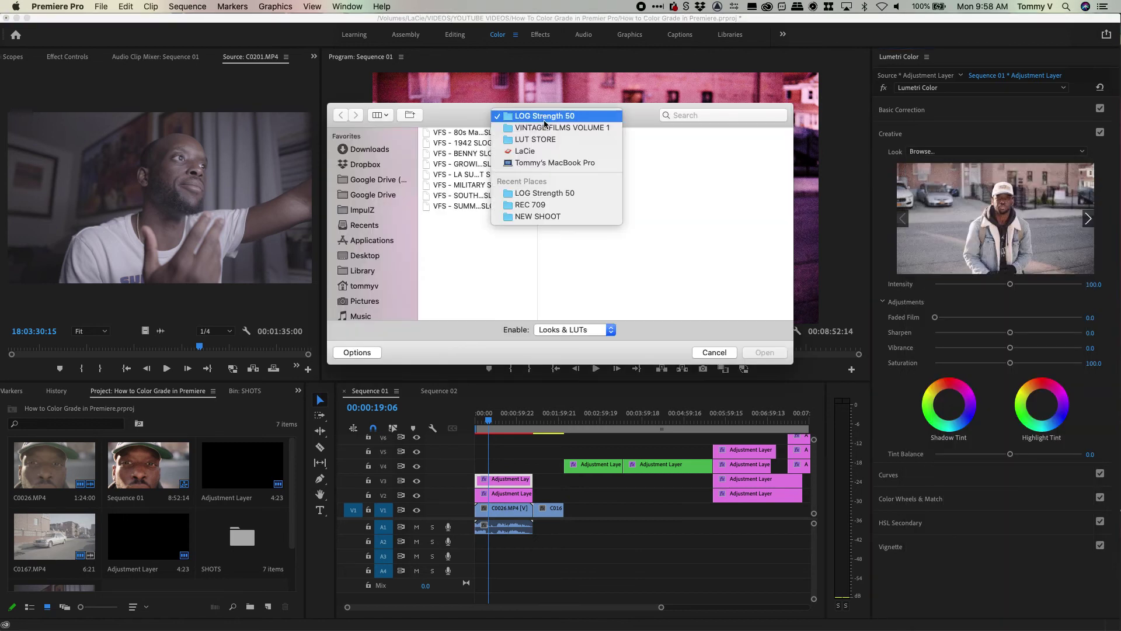
click(546, 128)
click(699, 154)
double_click(732, 134)
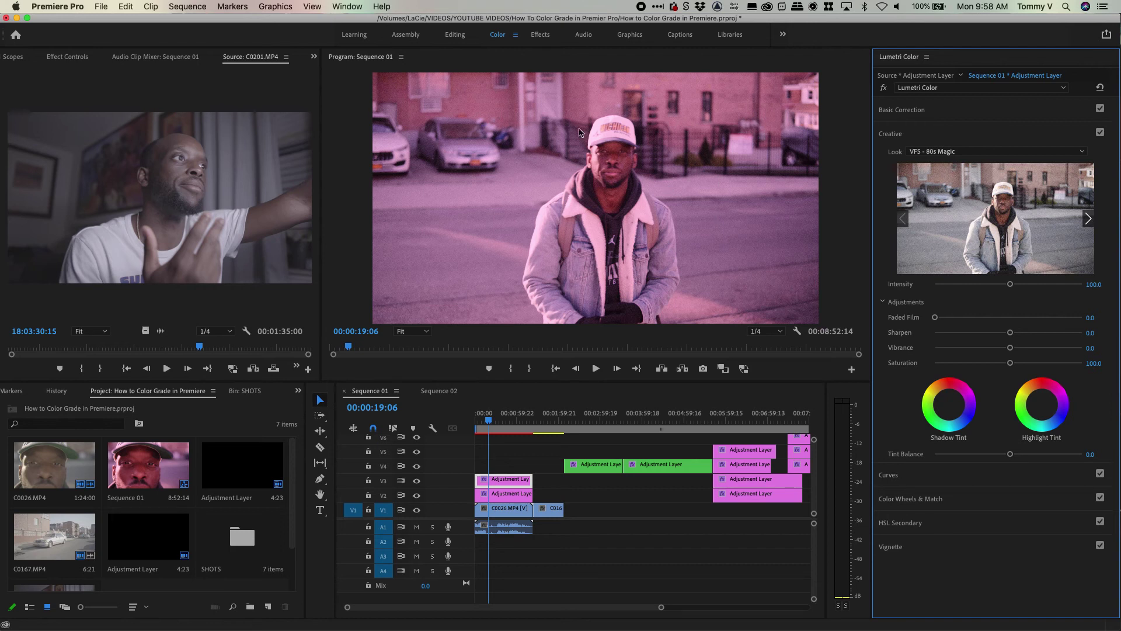
Step: Try VFS - 1942.cube from the REC 709 folder as the V3 adjustment layer's Look
click(930, 153)
click(931, 175)
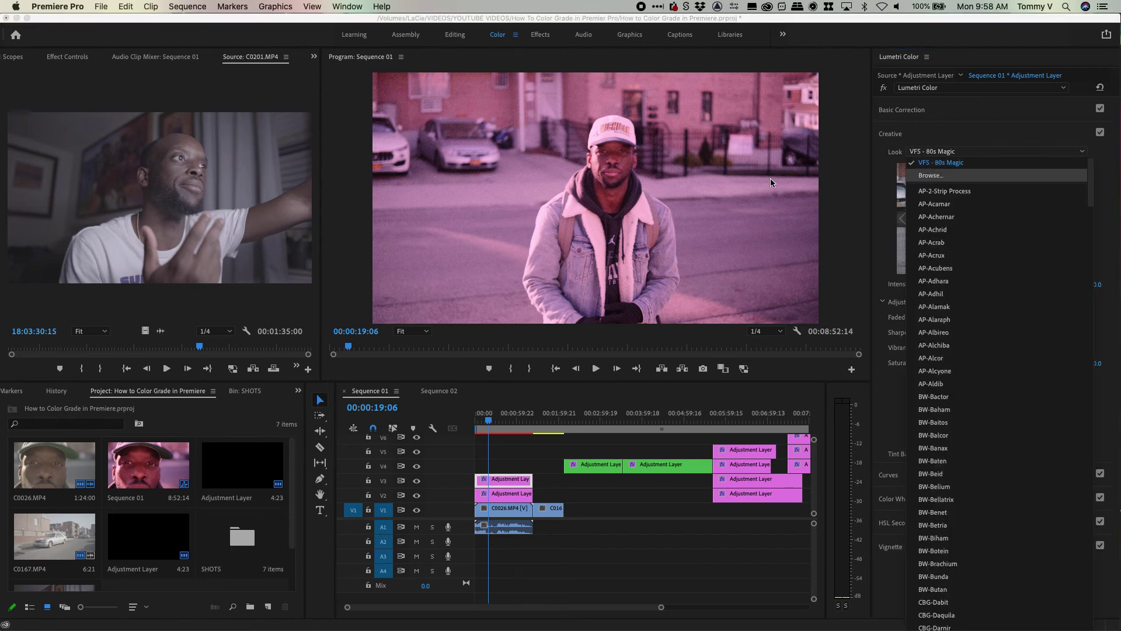
double_click(469, 151)
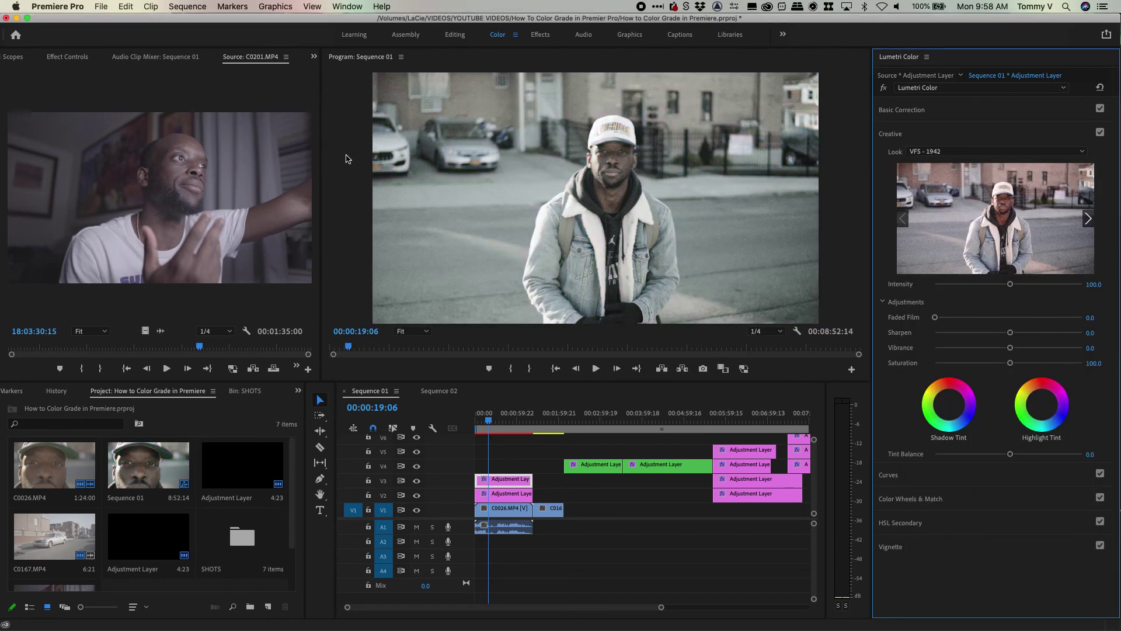
Step: Show the V3 adjustment layer's effect settings and apply VFS - MILITARY.cube from the REC 709 folder as its Look
click(60, 57)
click(961, 186)
click(945, 153)
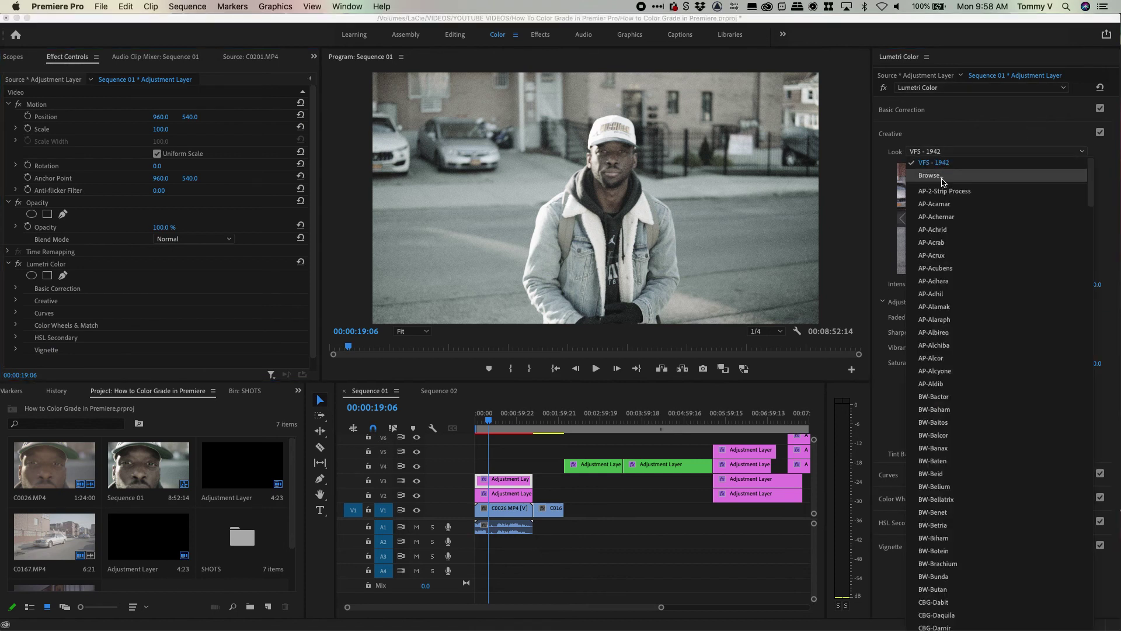
click(944, 176)
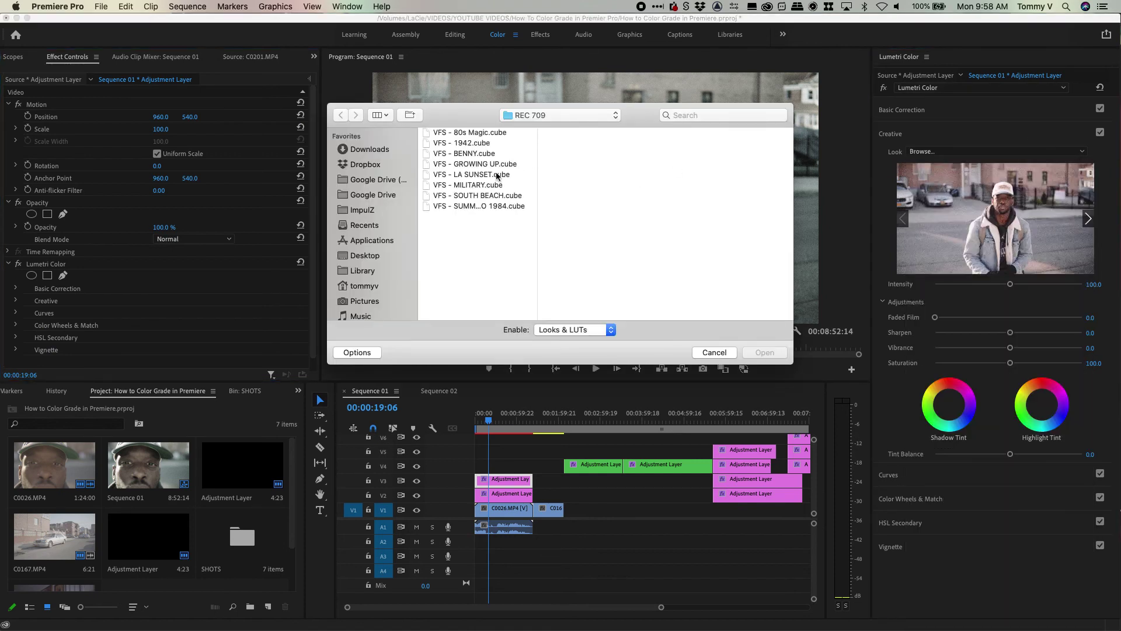
click(497, 174)
double_click(482, 184)
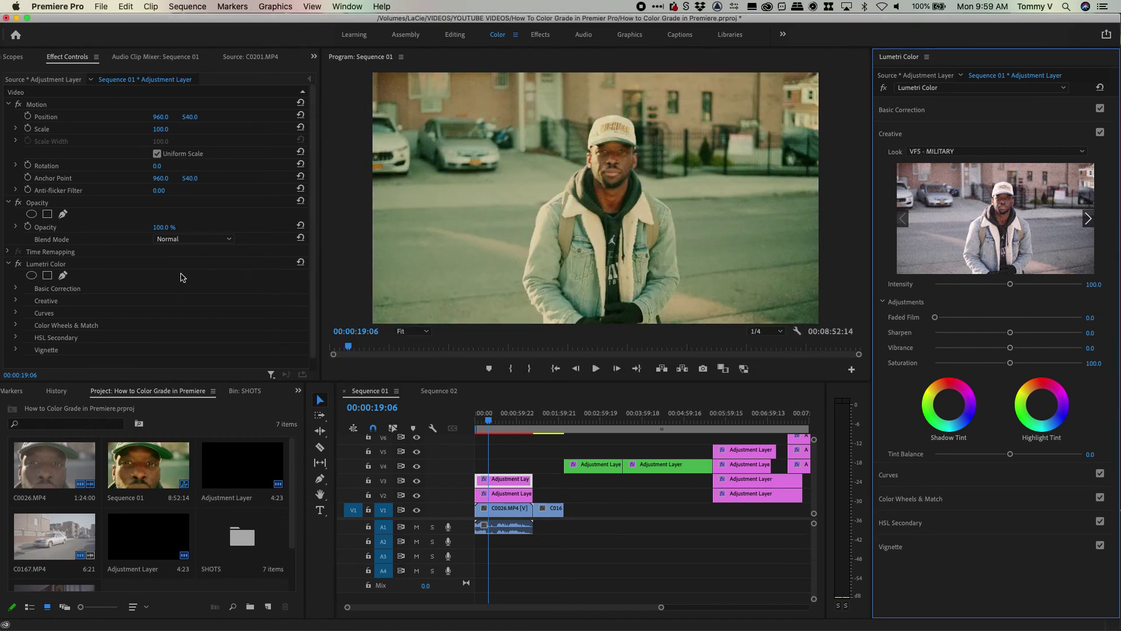
Step: Try Nitrate Temperature values of -100, 100 and 94 on the V2 adjustment layer, and reset it to 0
click(524, 497)
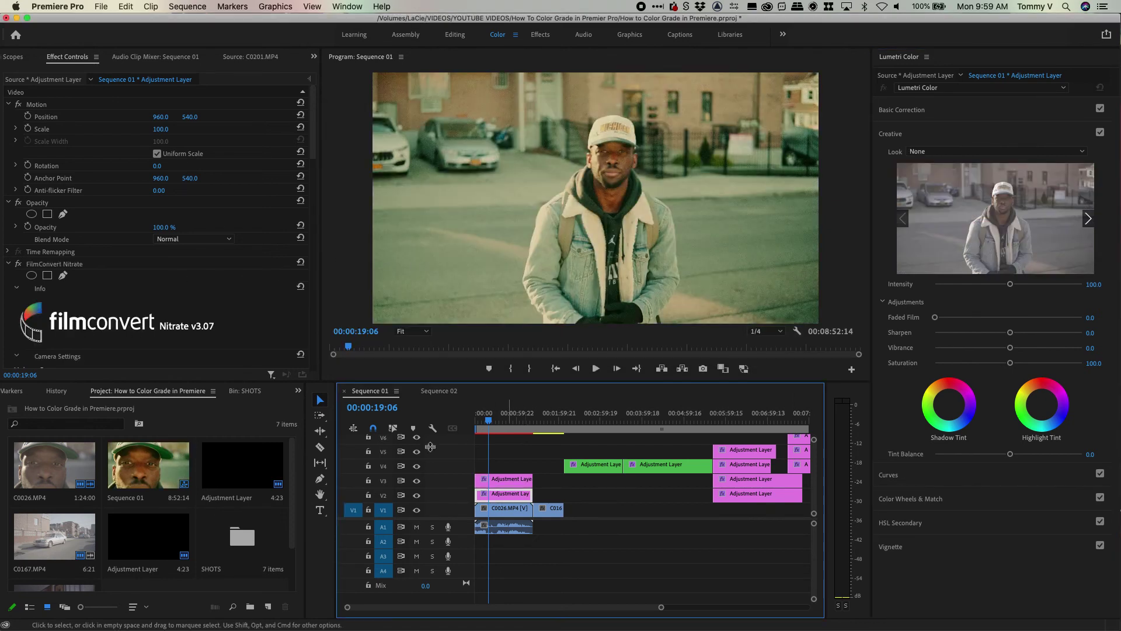
scroll(175, 262, down, 5)
drag(167, 235, 54, 241)
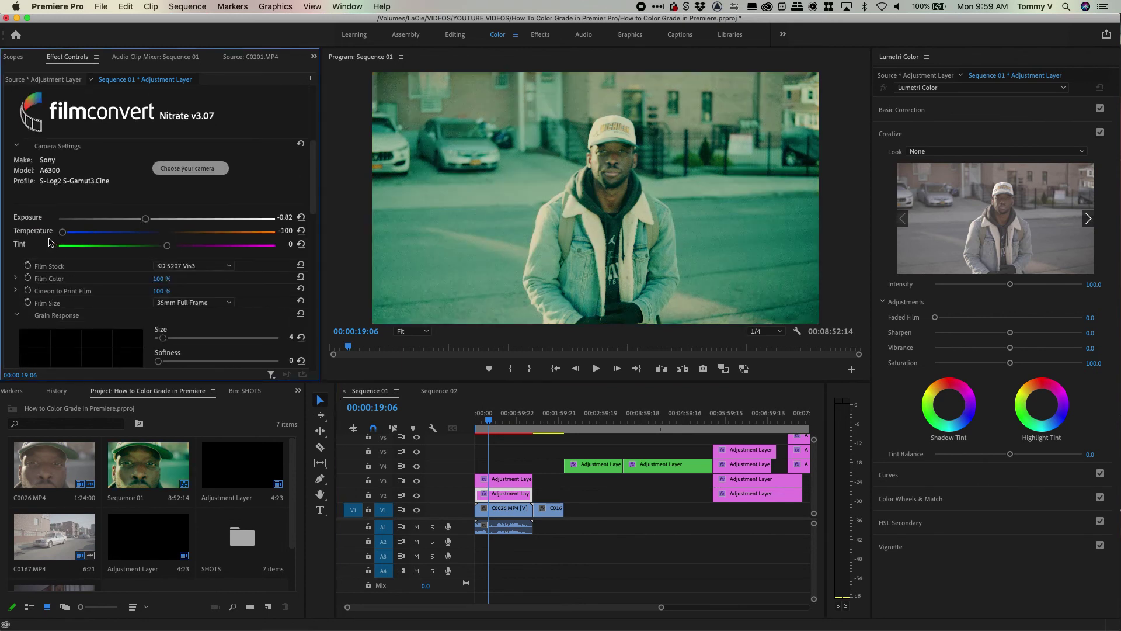
drag(62, 232, 686, 328)
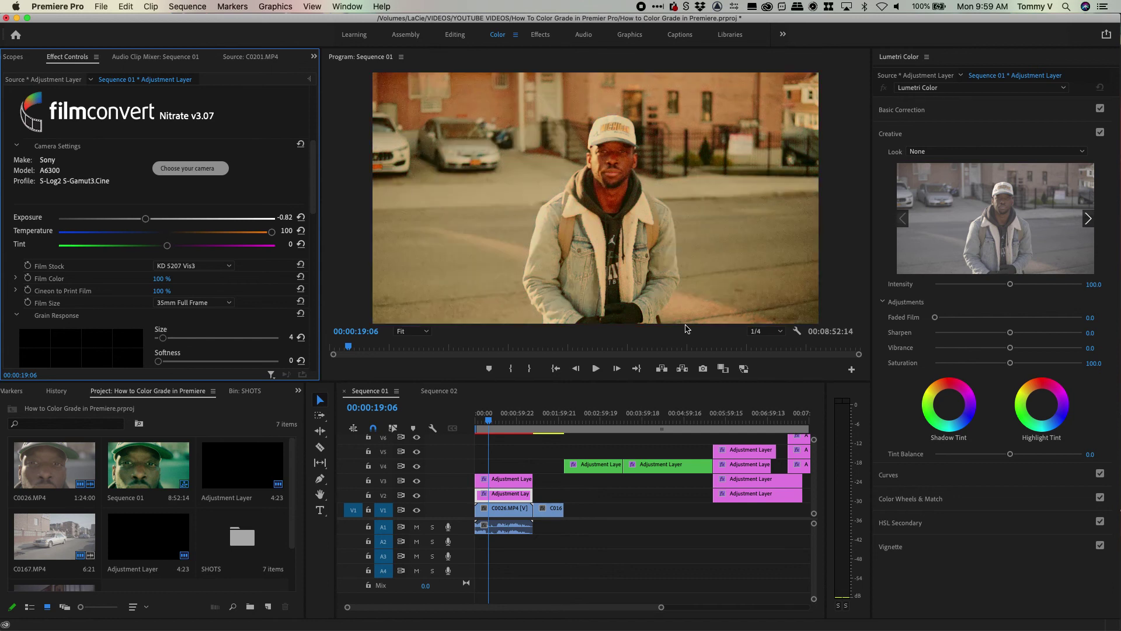
drag(272, 231, 268, 232)
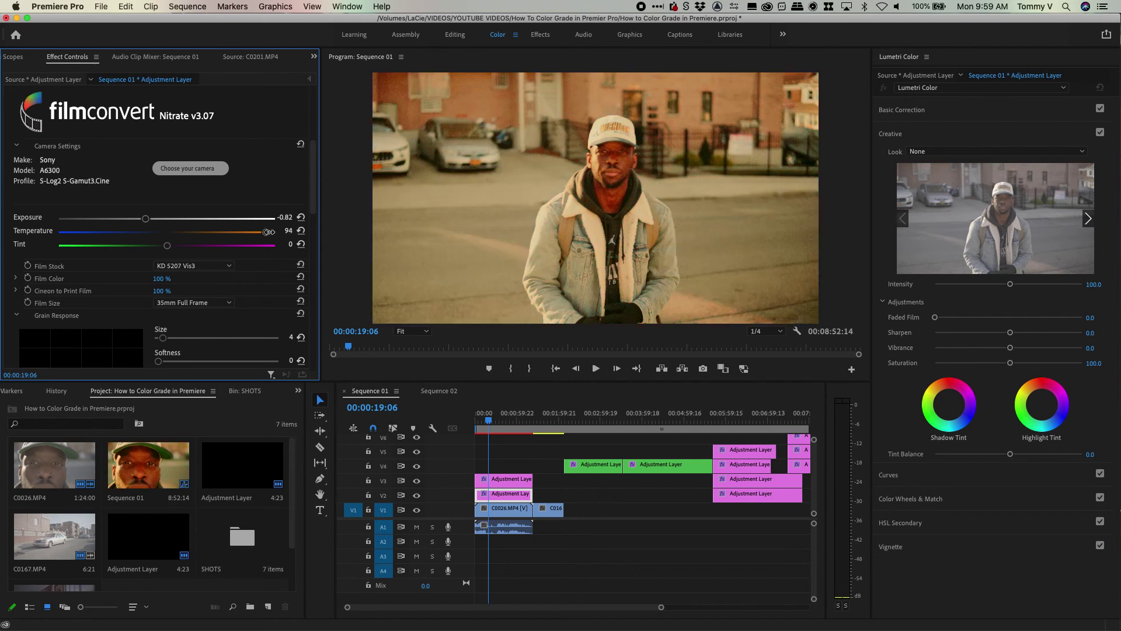
click(300, 231)
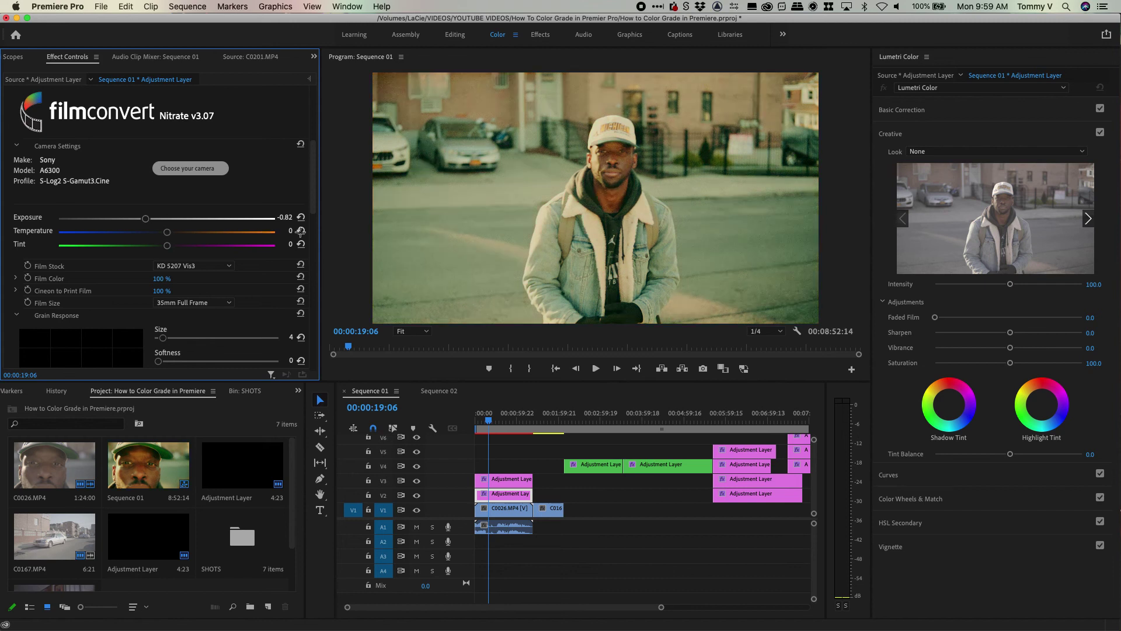